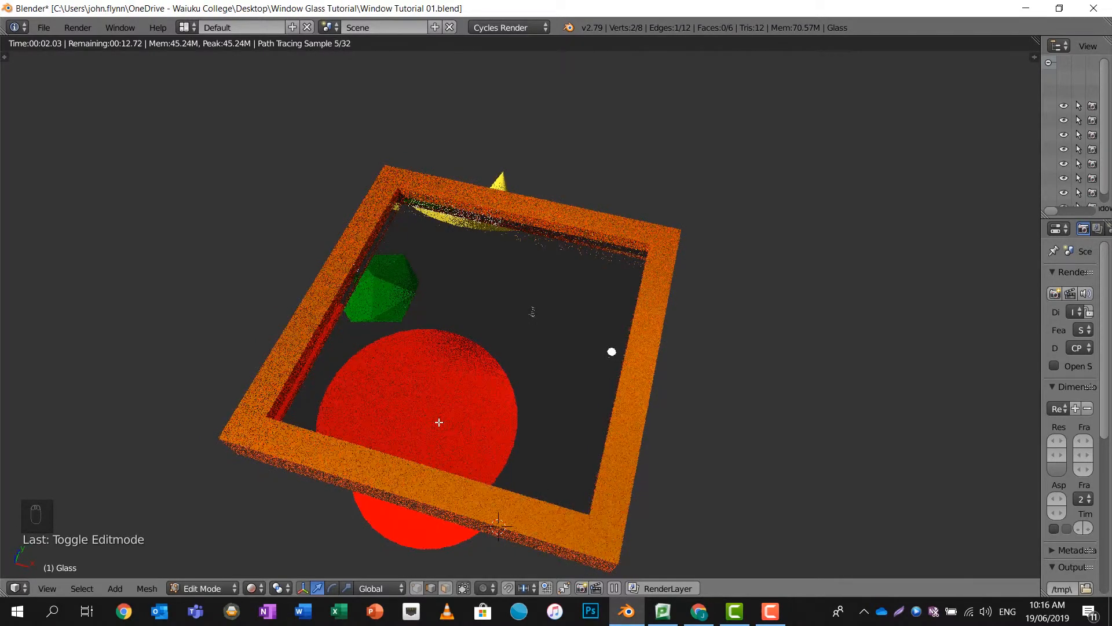
middle_drag(612, 351, 613, 318)
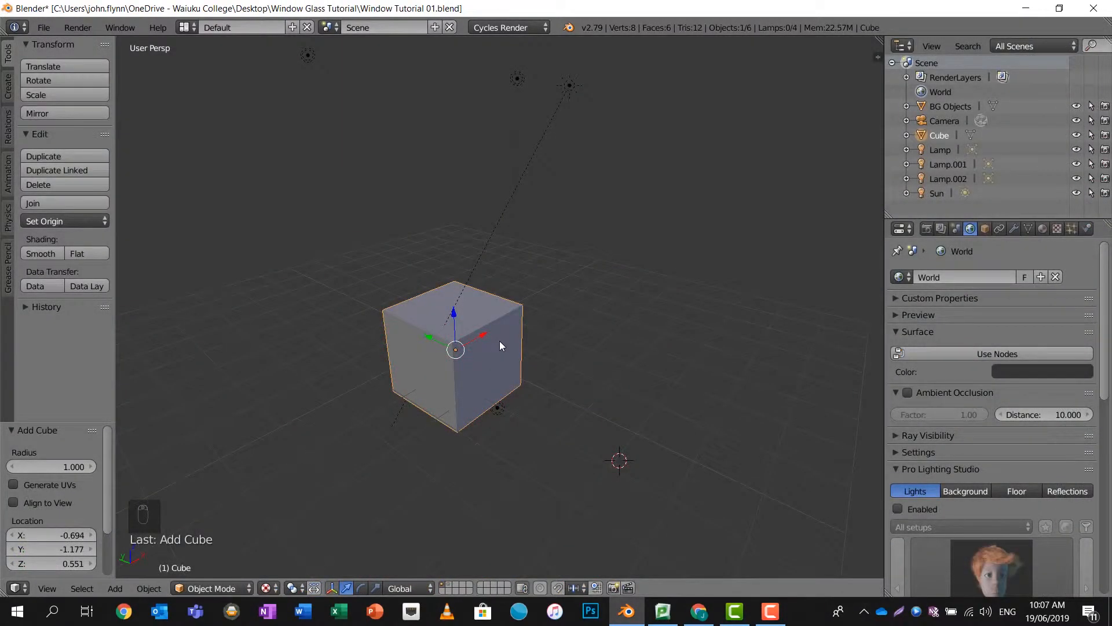
Step: Scale the cube's mesh to about 3.837 times in X and Y only, and flatten it along Z into a slab
key(Tab)
key(s)
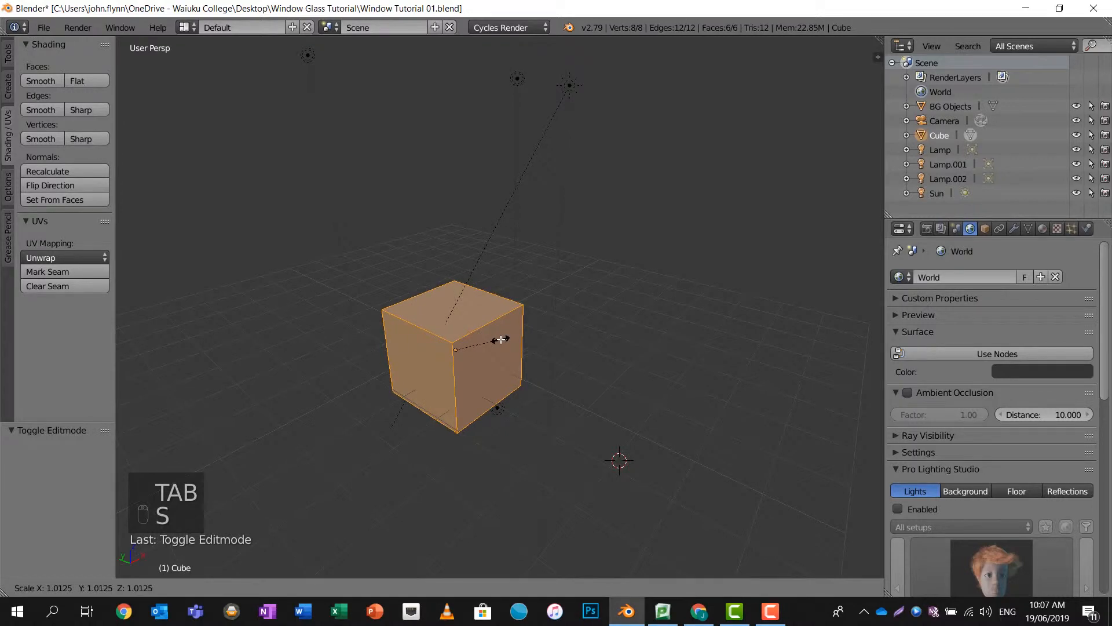
key(shift+z)
click(623, 315)
key(s)
key(z)
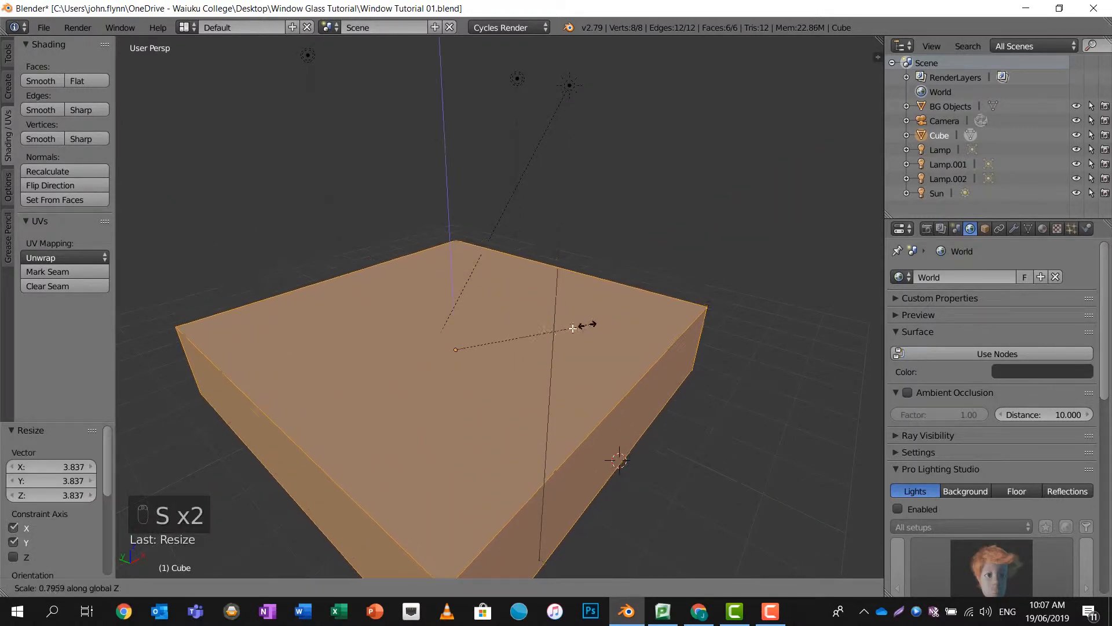
click(538, 345)
Step: Subdivide the whole slab with 2 cuts and clear the selection
key(w)
click(538, 258)
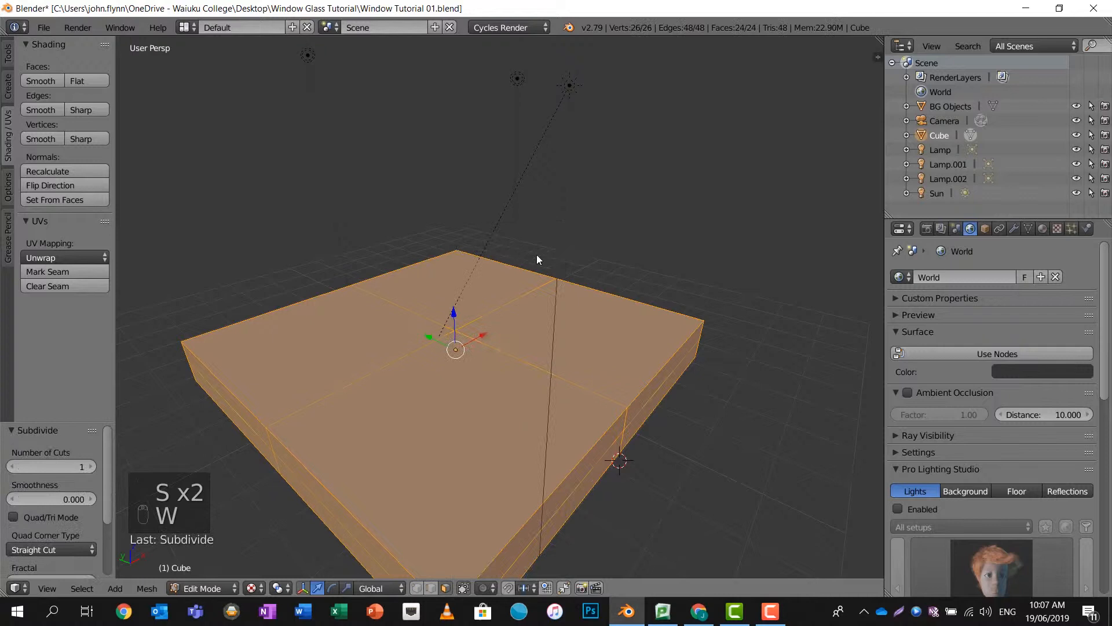
click(91, 466)
middle_drag(223, 452, 316, 426)
key(a)
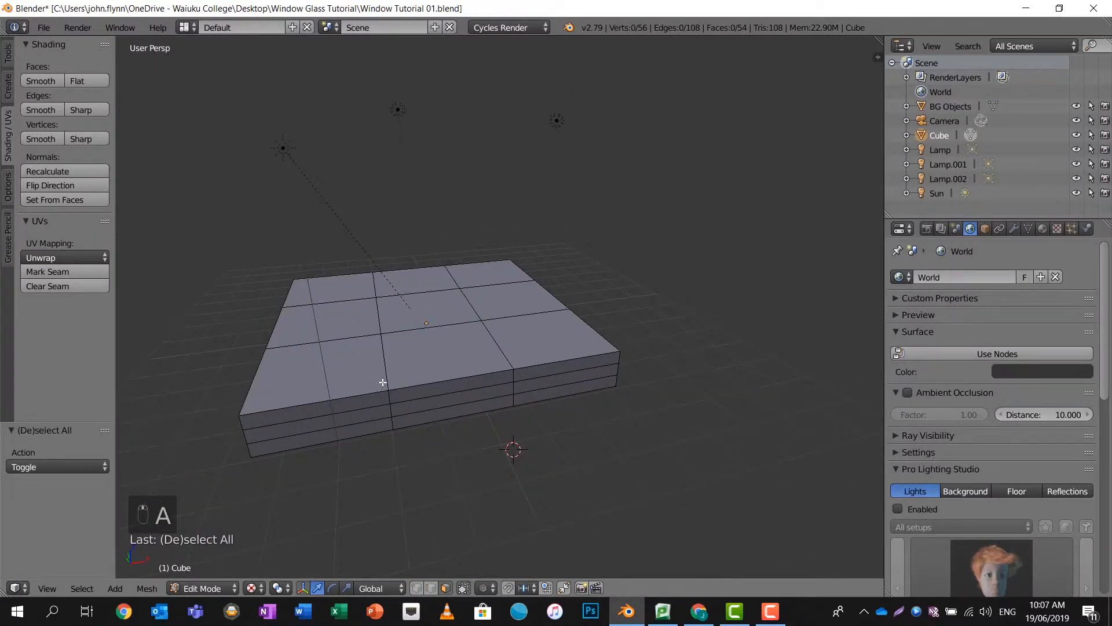
Step: Select the two edge loops running along Y and scale them by 2.5 along X towards the slab's sides
alt+right_click(389, 367)
right_click(383, 361)
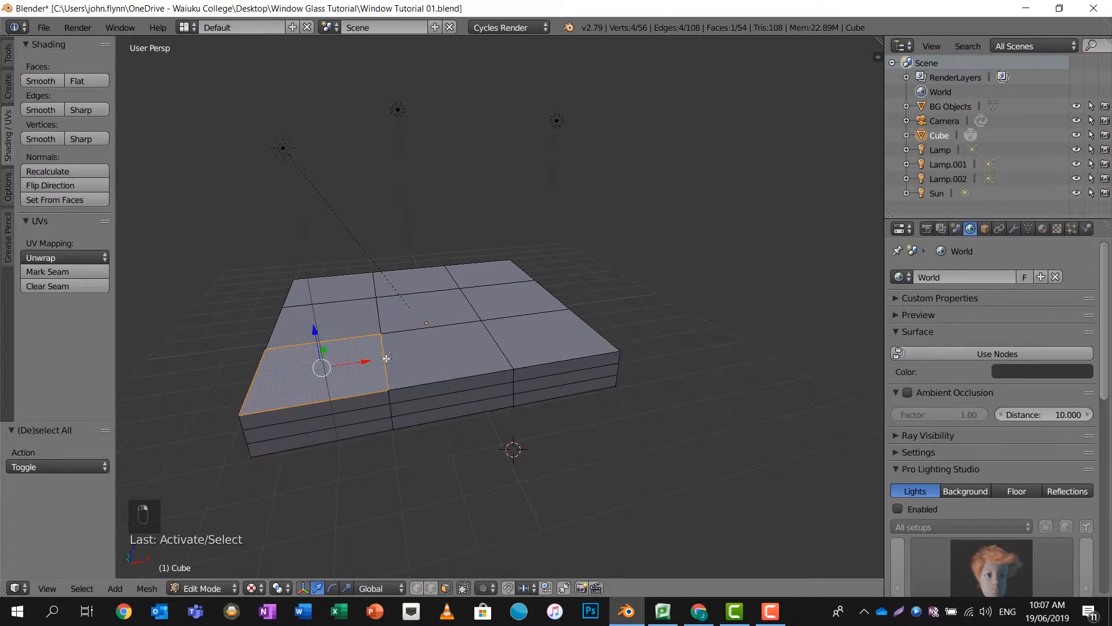
key(a)
right_click(383, 359)
alt+shift+right_click(383, 358)
alt+right_click(383, 356)
middle_drag(383, 356, 435, 354)
alt+shift+right_click(467, 346)
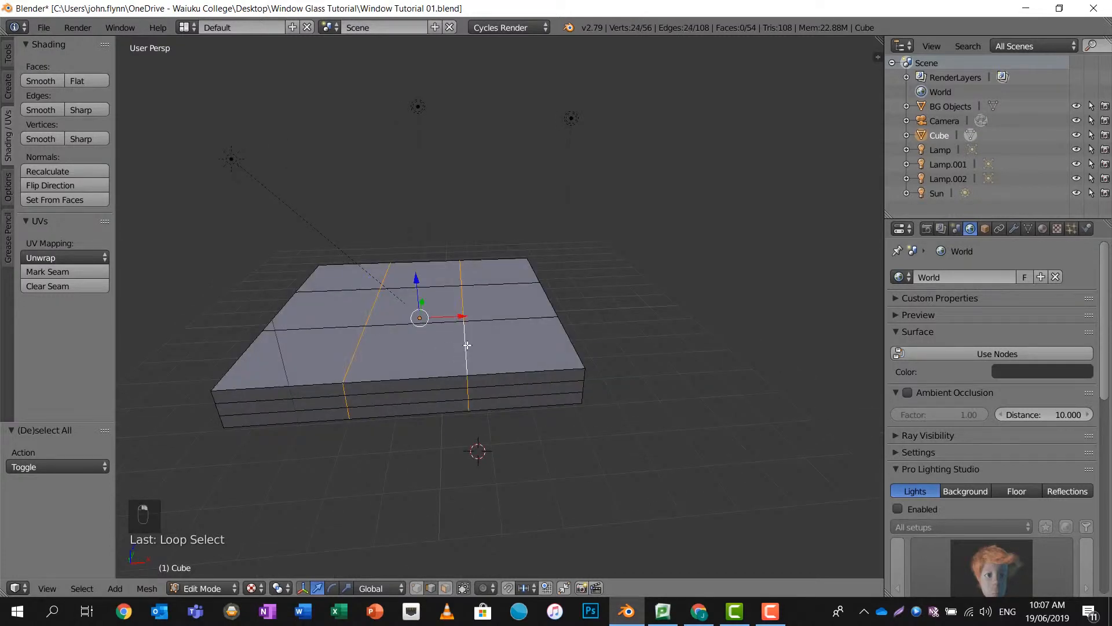
text(sx2.)
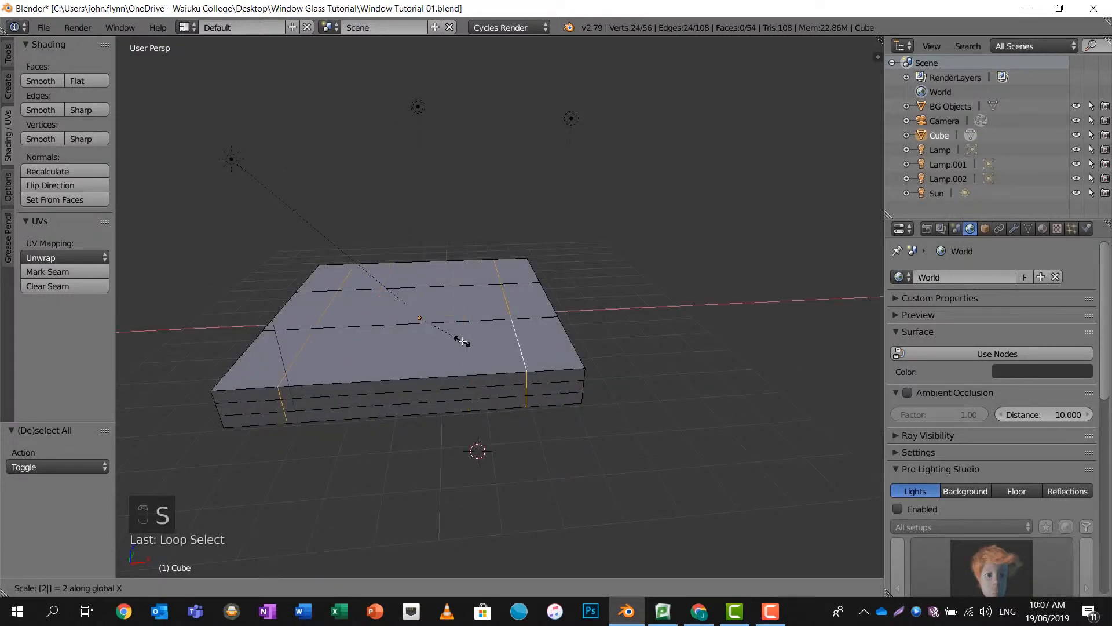
text(5)
key(Return)
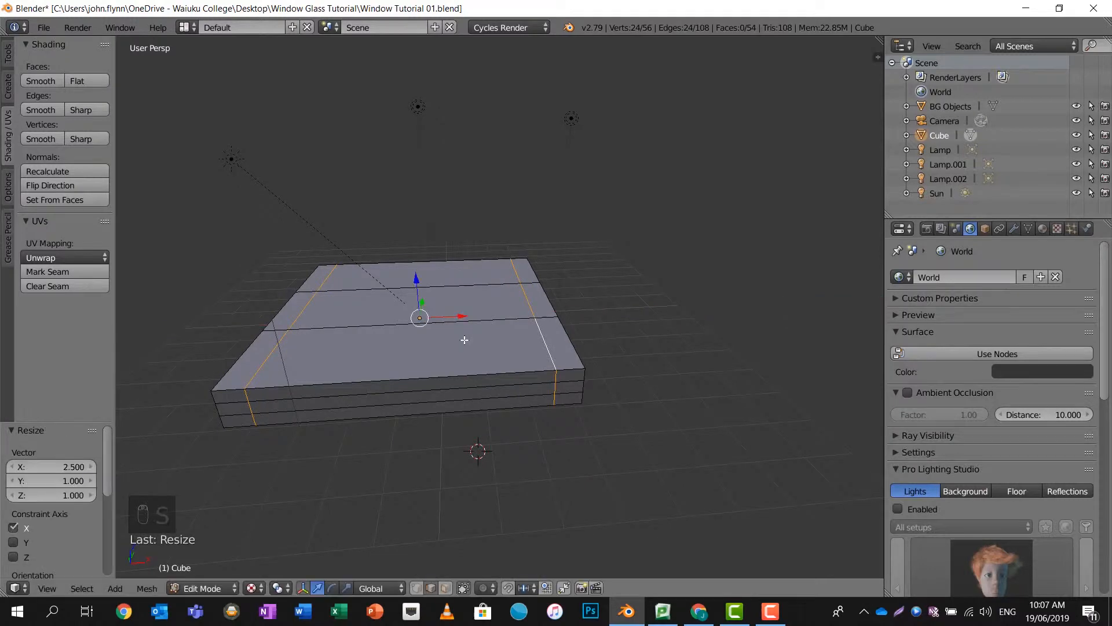
Step: Select the two edge loops running along X and scale them by 2.5 along Y towards the slab's edges
right_click(489, 322)
alt+right_click(479, 288)
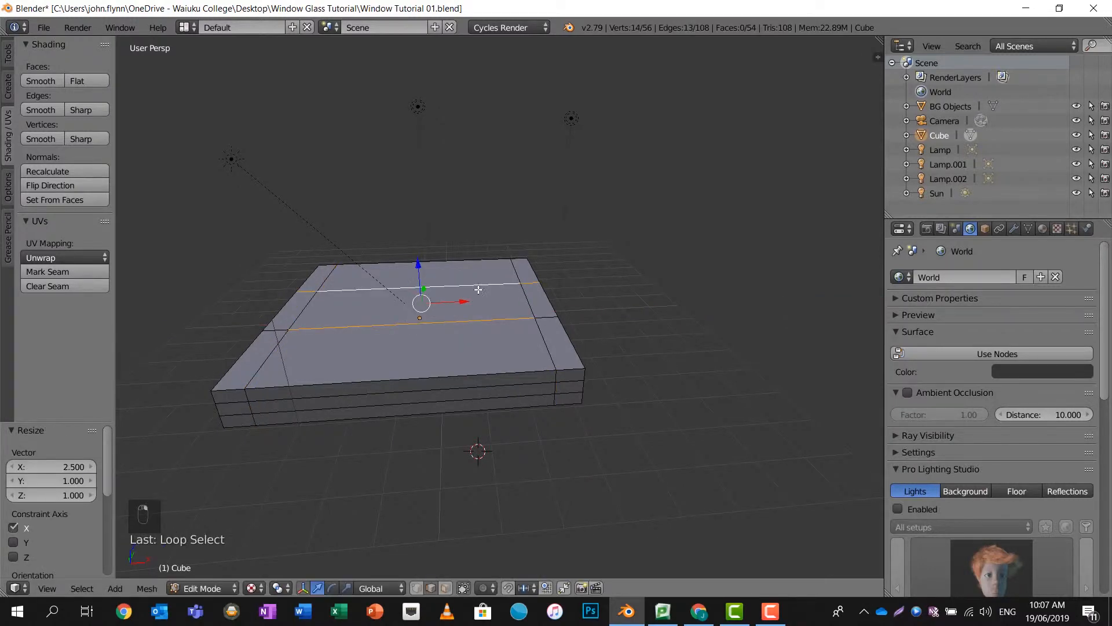
middle_drag(478, 288, 485, 298)
alt+shift+right_click(536, 322)
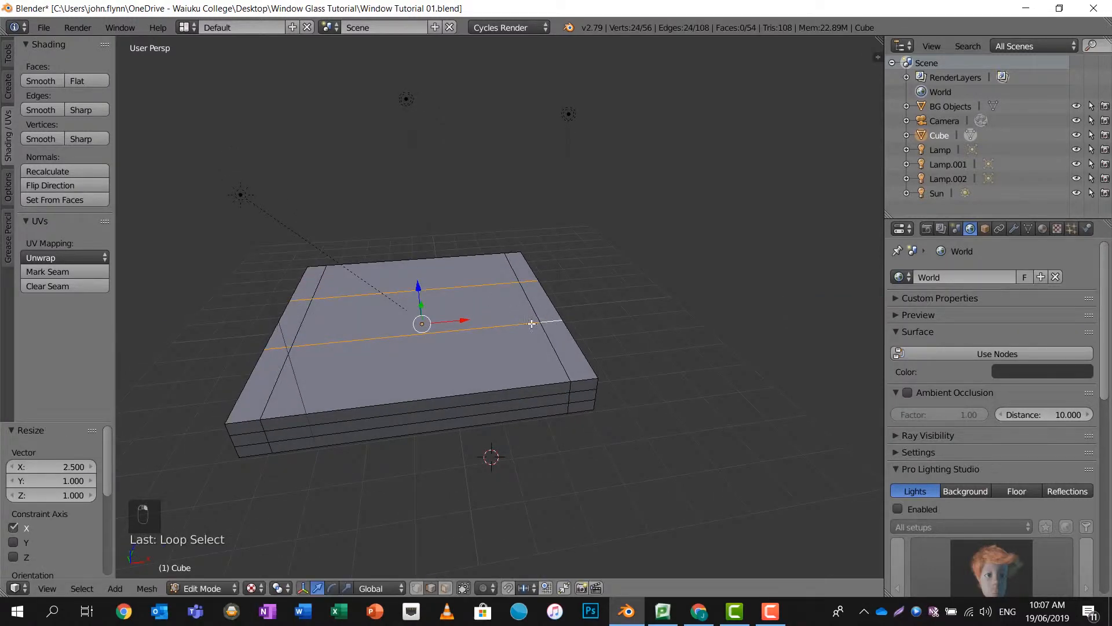
text(sy)
text(2.5)
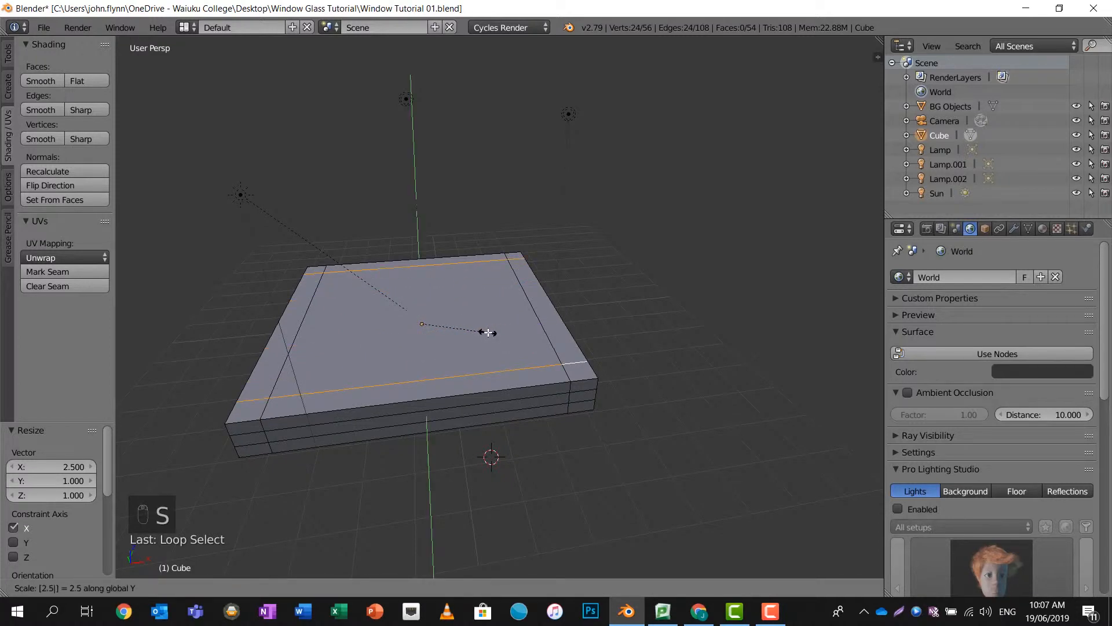
click(429, 338)
Step: Delete the large central faces on the upper and lower sides of the slab to open up the window frame
click(446, 590)
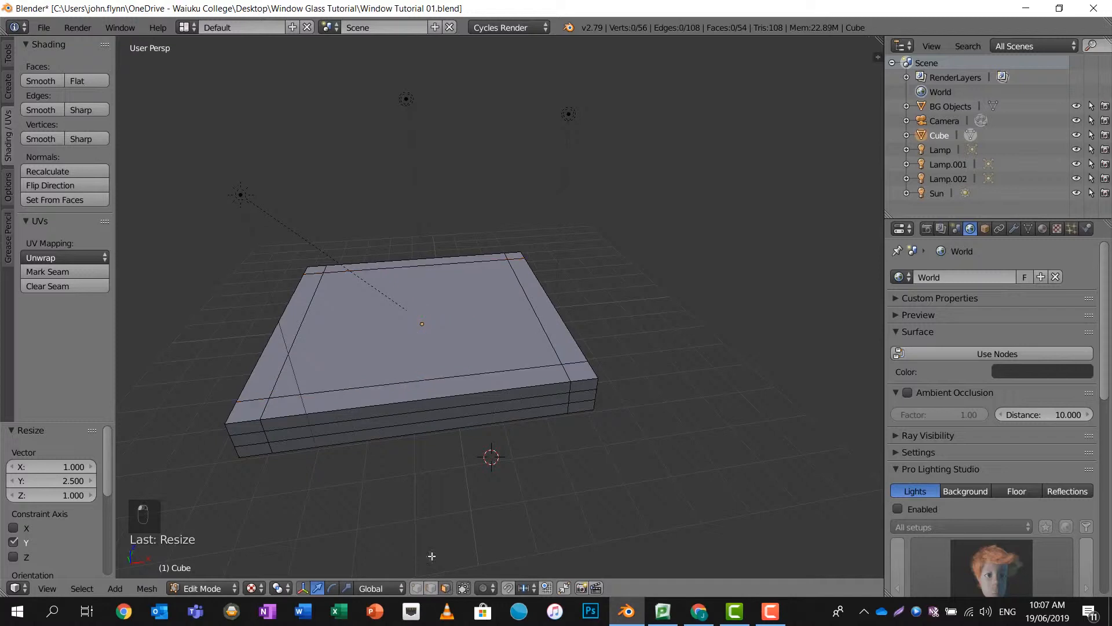
click(420, 326)
key(x)
click(419, 326)
click(419, 340)
key(x)
click(420, 341)
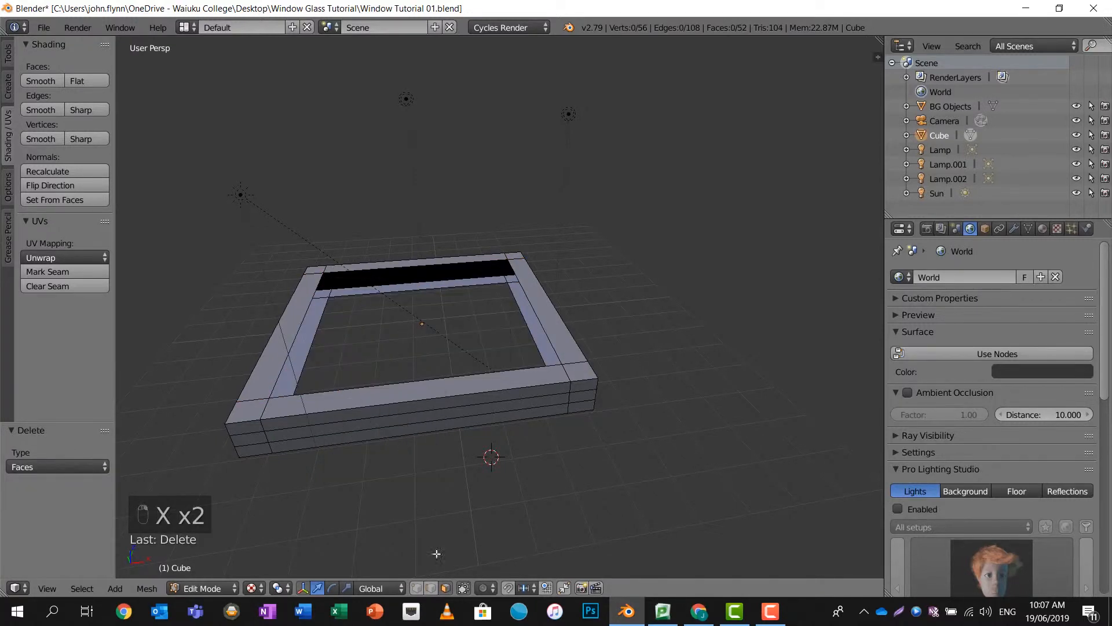
Step: Fill the open inner sides of the frame with faces between the upper and lower inner edges
click(431, 588)
click(387, 266)
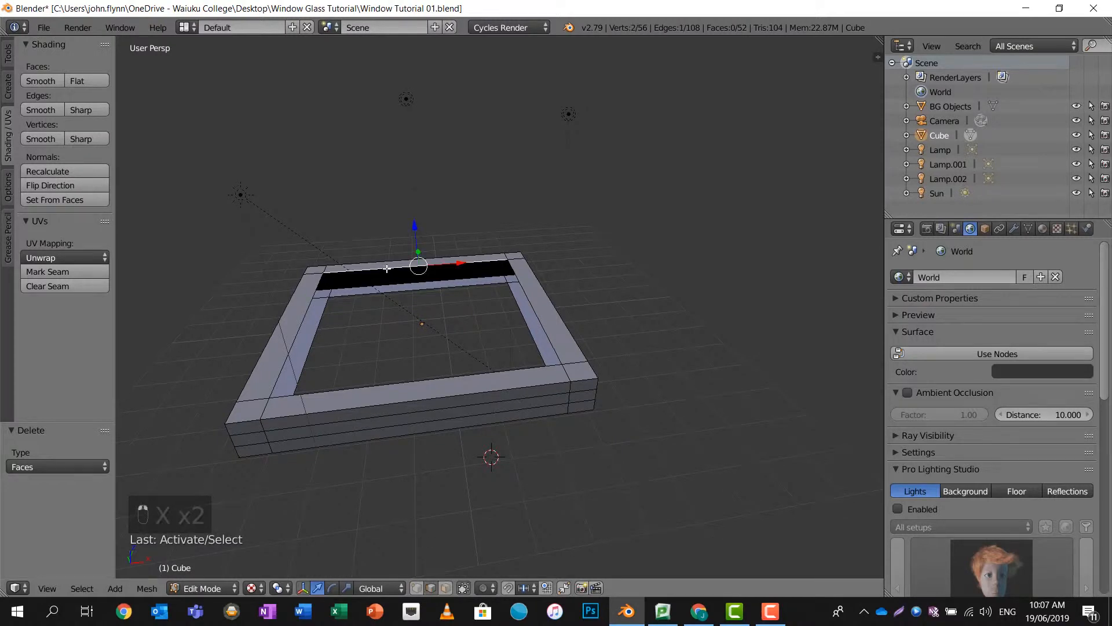
shift+click(374, 289)
key(f)
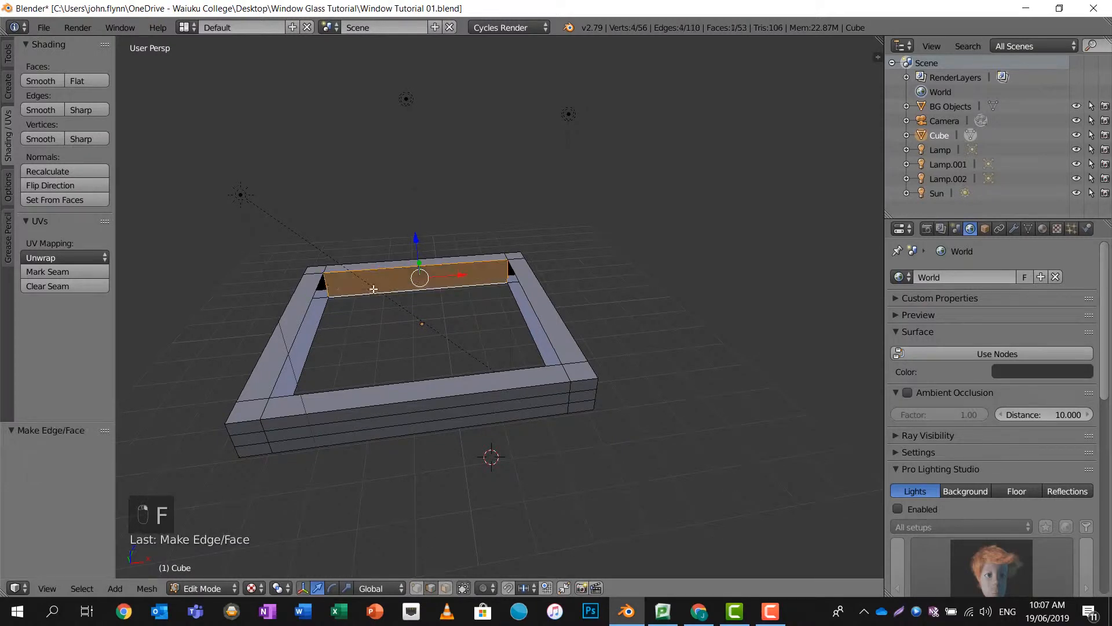
click(326, 285)
key(f)
key(f)
key(f)
key(f)
key(f)
Step: Add two horizontal loop cuts around the frame's inner walls and clear the selection
middle_drag(340, 285, 441, 306)
scroll(412, 307, up, 2)
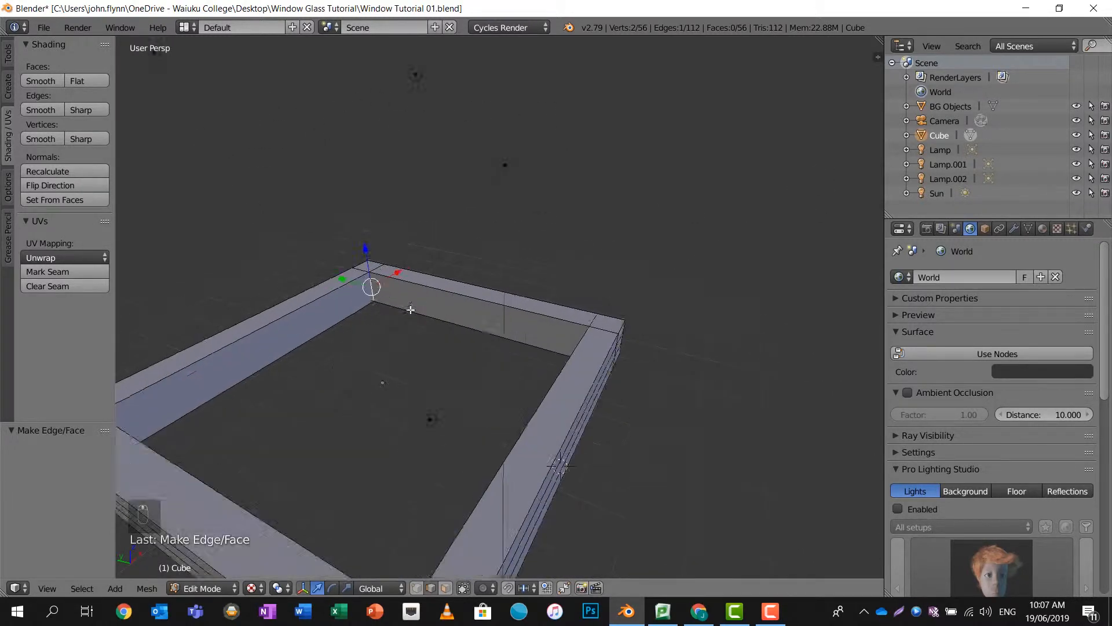
key(ctrl+r)
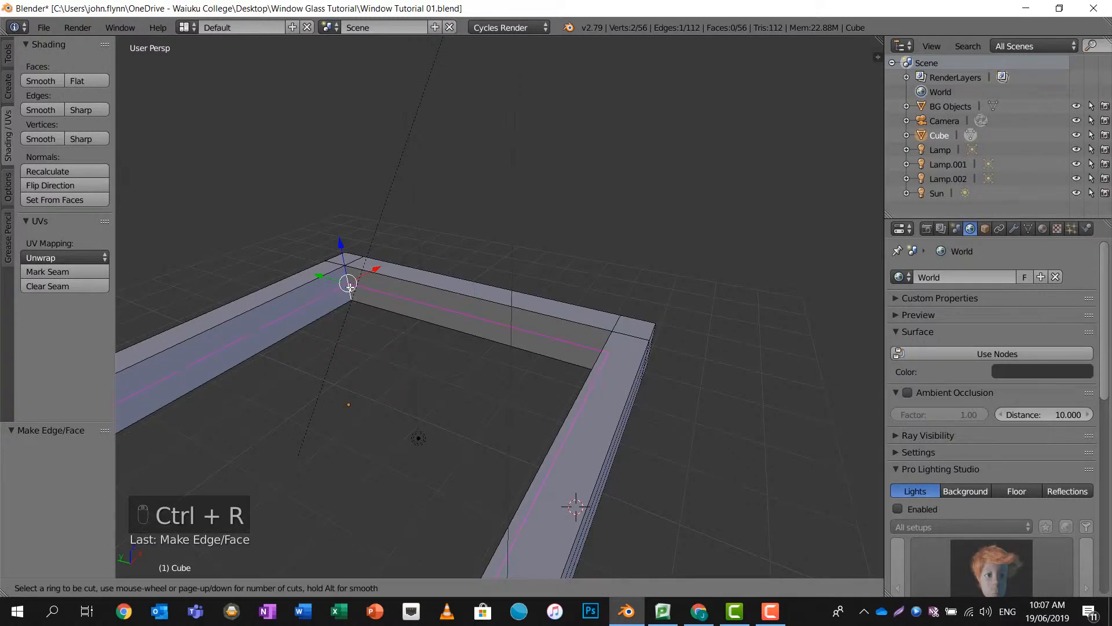
scroll(348, 284, up, 1)
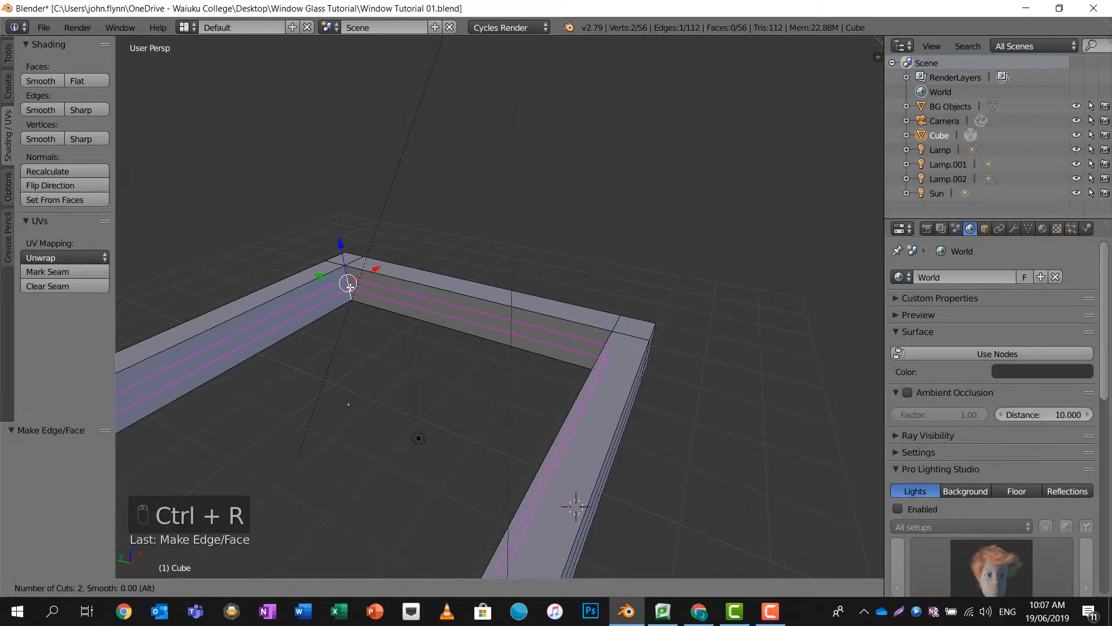
click(348, 284)
key(a)
middle_drag(349, 285, 412, 285)
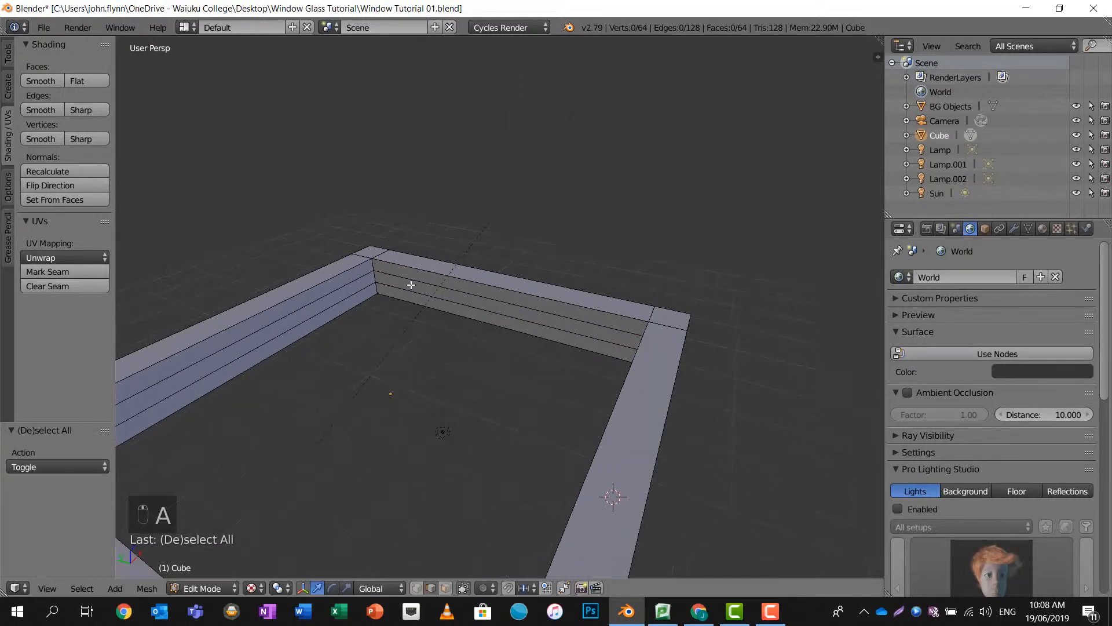
Step: Select the upper of the two inner edge loops and fill it with a face as the first glass surface
middle_drag(471, 314, 470, 267)
key(alt)
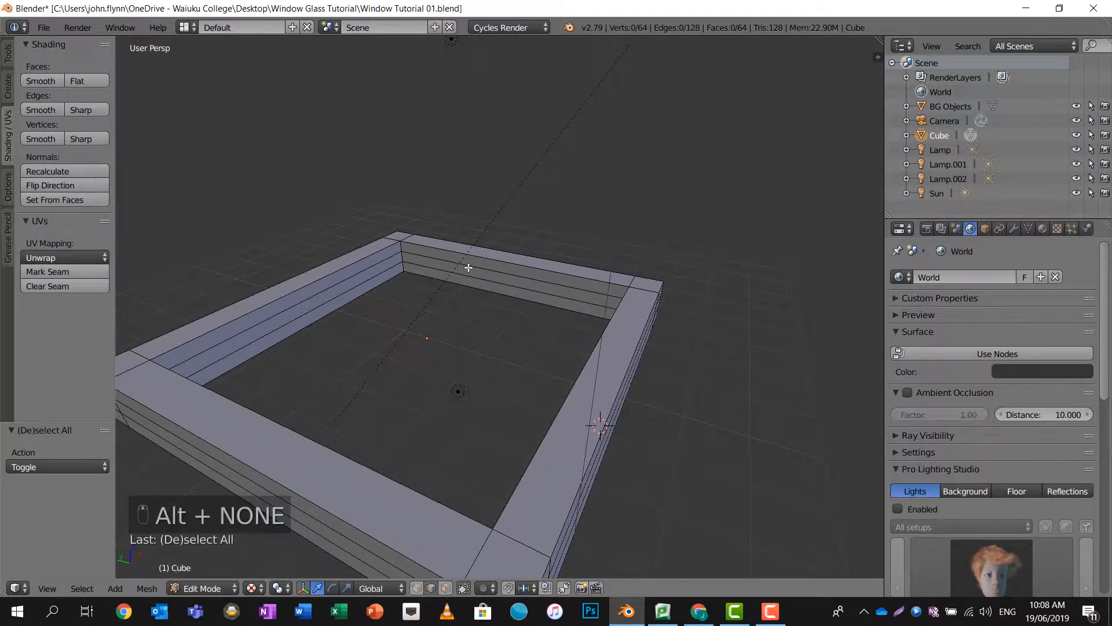
alt+click(469, 267)
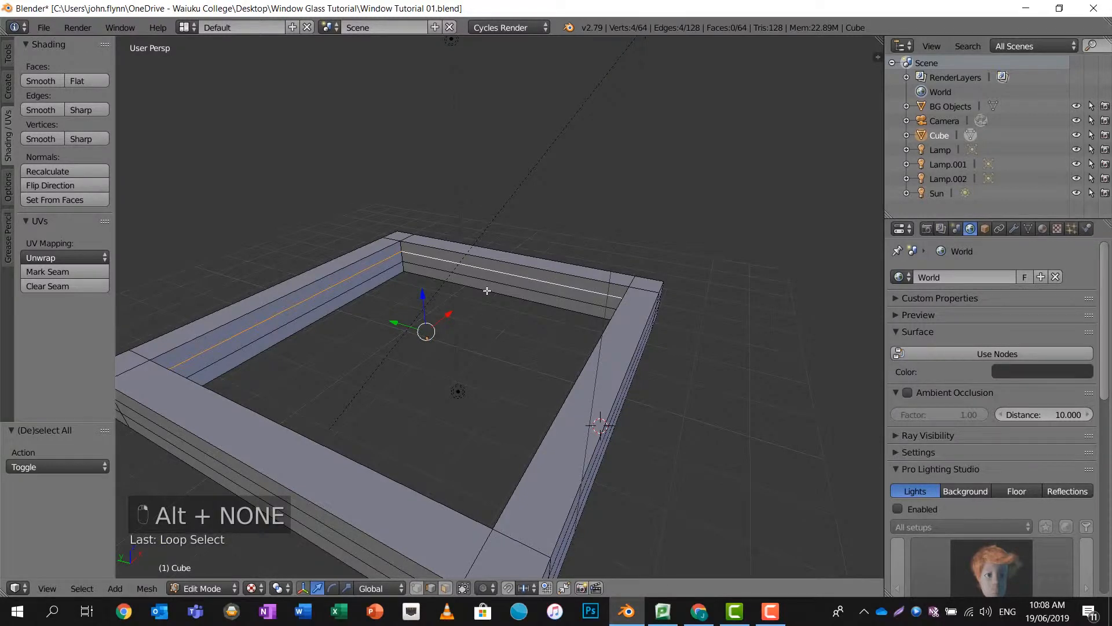
key(f)
key(a)
Step: Turn off the grid floor display in the 3D view
middle_drag(479, 293, 336, 288)
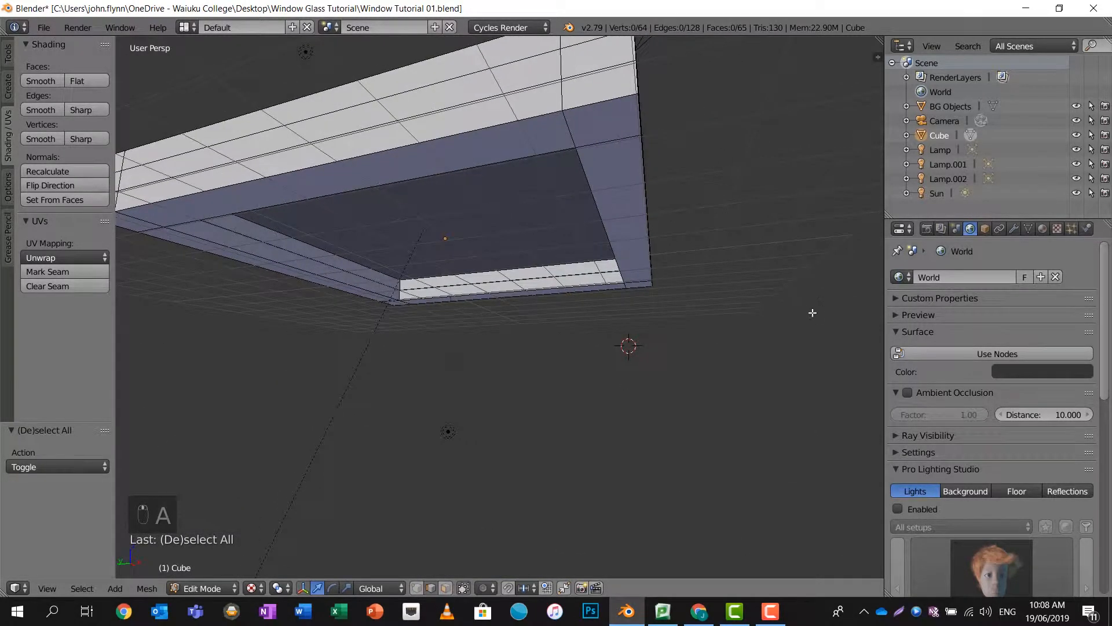
key(n)
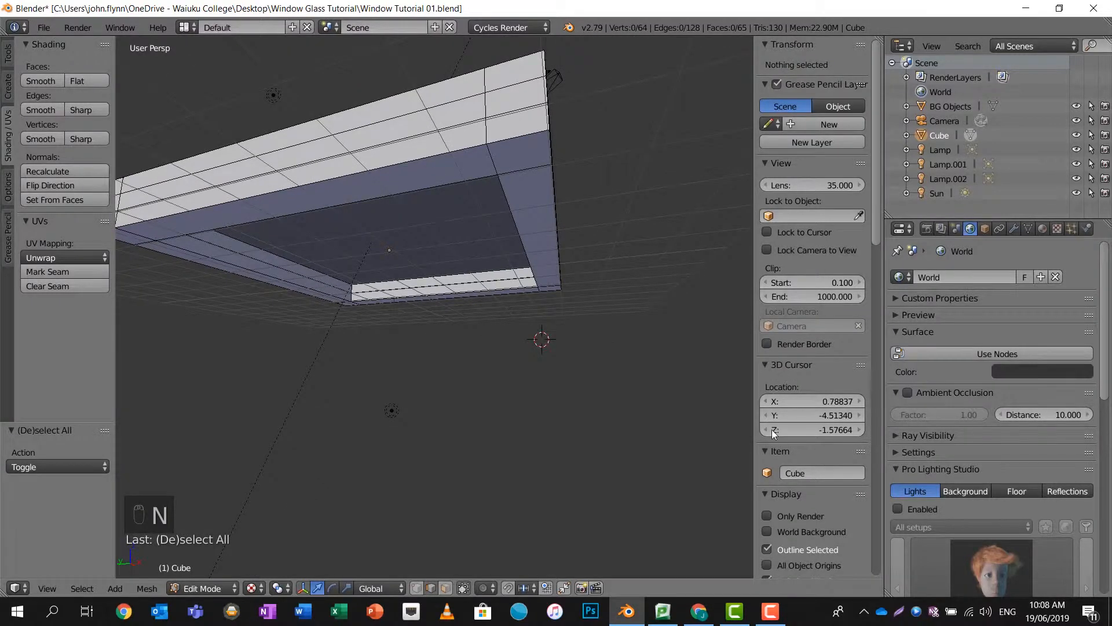
scroll(774, 433, down, 4)
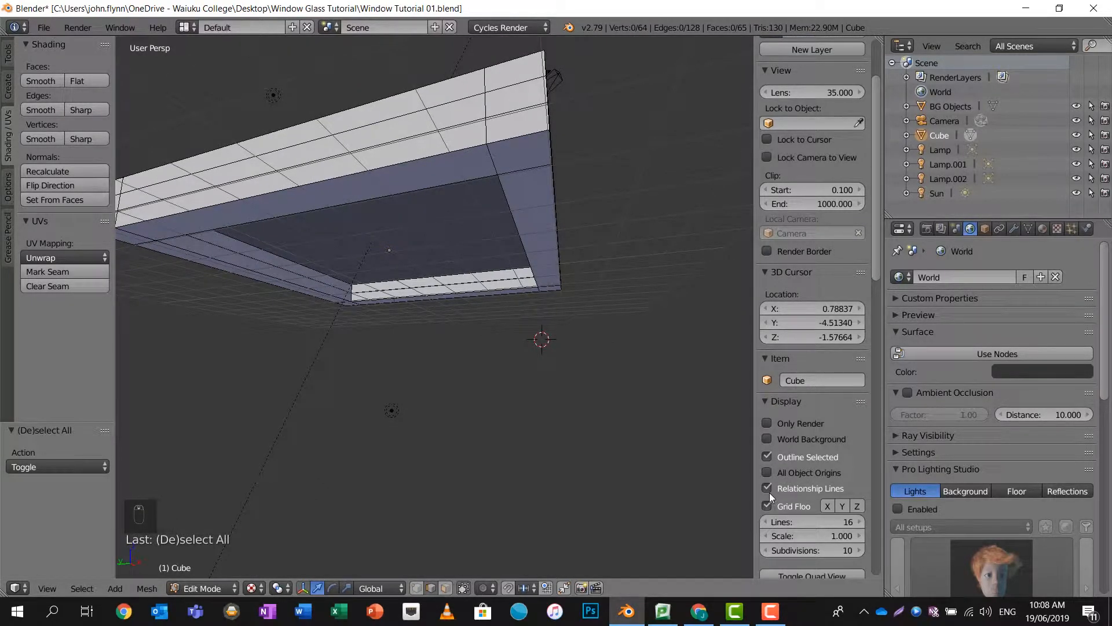
click(767, 506)
Step: Select the lower inner edge loop from beneath the frame and fill it with a face as the second glass surface
scroll(353, 281, up, 3)
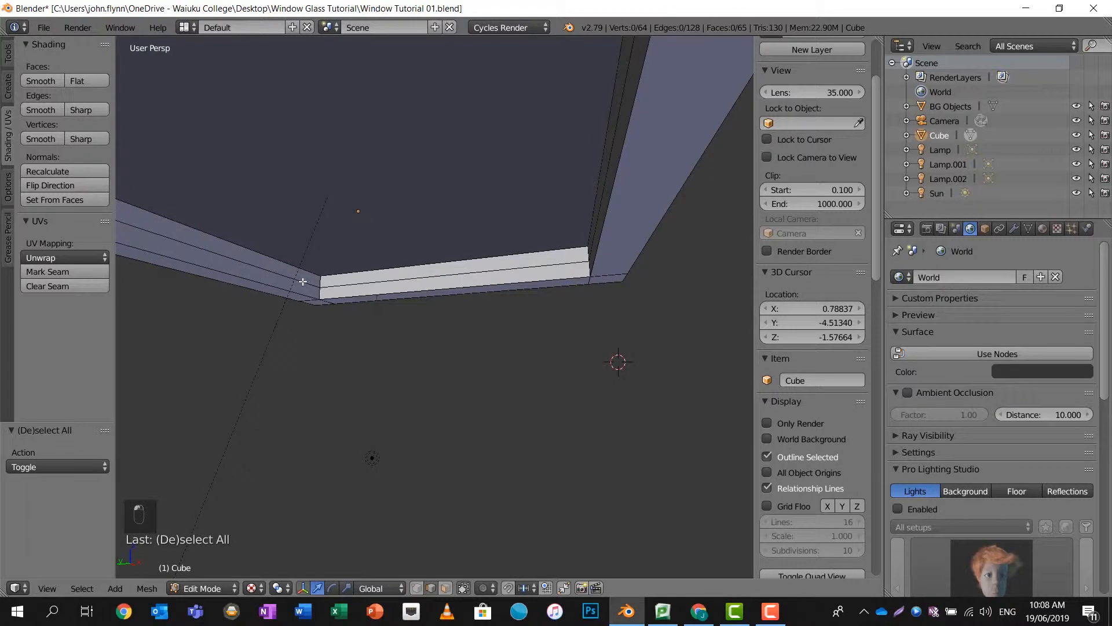
right_click(303, 281)
alt+right_click(380, 274)
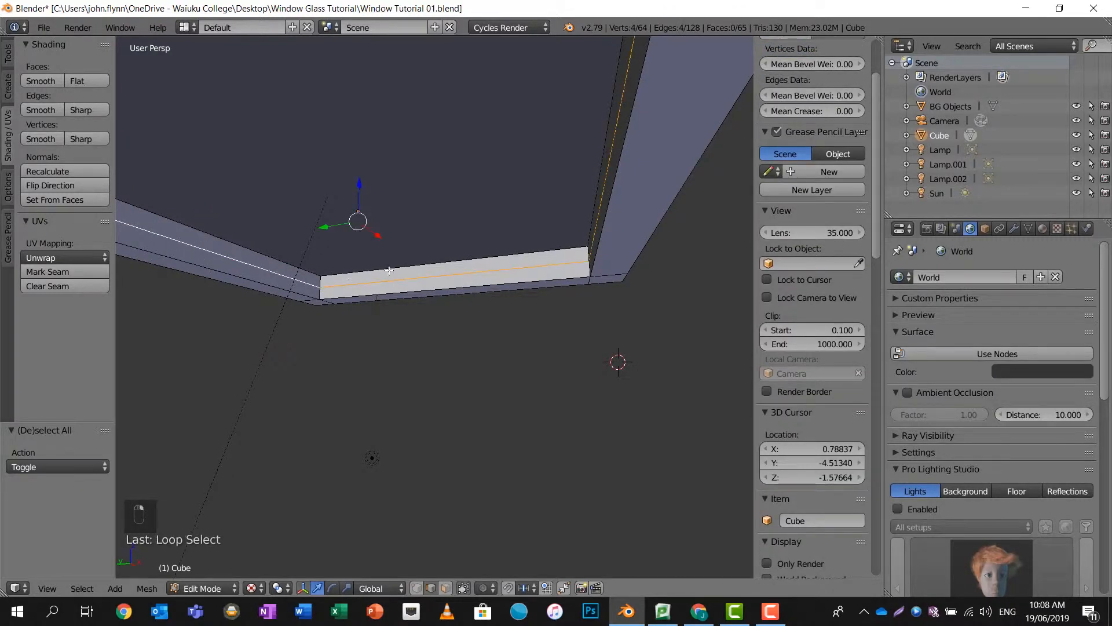
key(f)
Step: Select the two glass faces, invert the selection and hide the frame geometry so only the panes are displayed
scroll(390, 266, up, 3)
scroll(390, 267, down, 8)
middle_drag(390, 265, 390, 312)
right_click(409, 307)
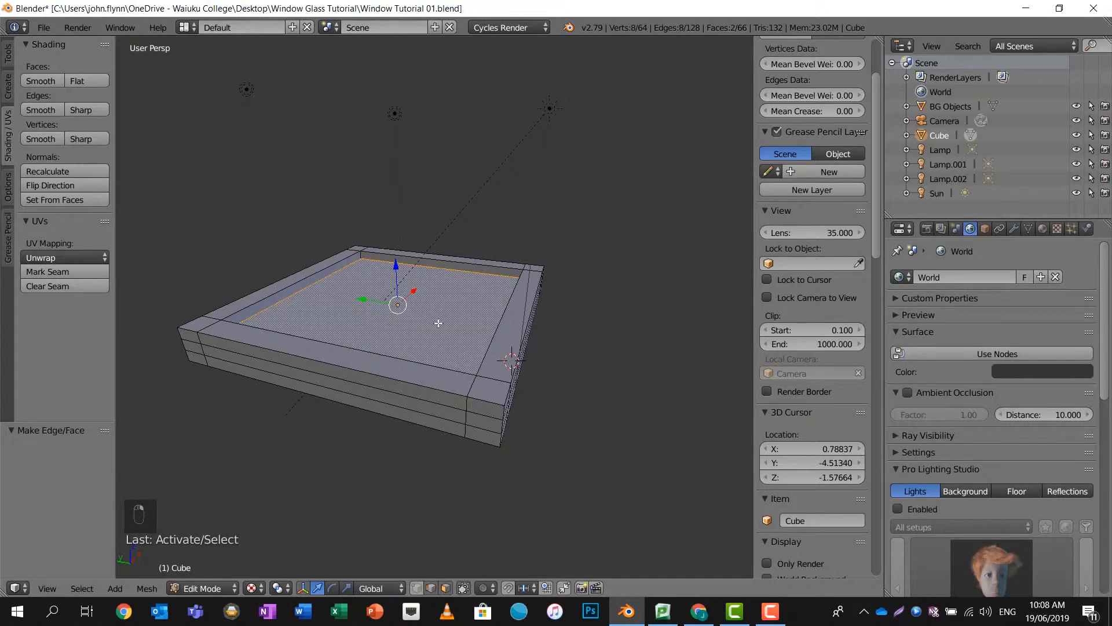
key(ctrl+i)
middle_drag(444, 321, 419, 287)
key(h)
Step: Select both glass panes and separate them by selection into their own object
key(a)
key(space)
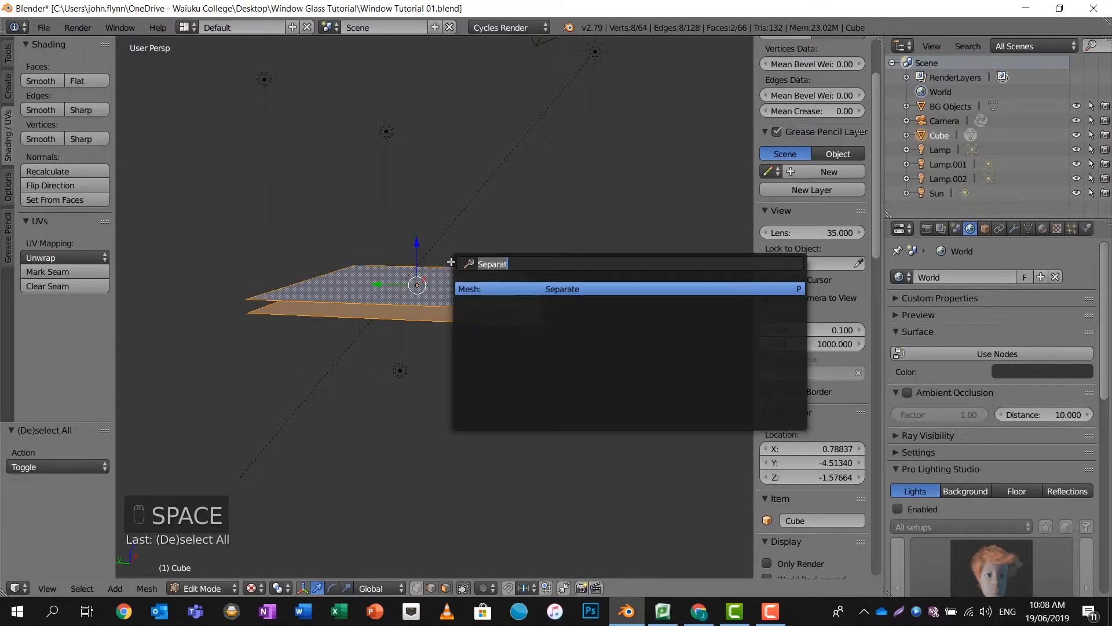
key(BackSpace)
text(SEP)
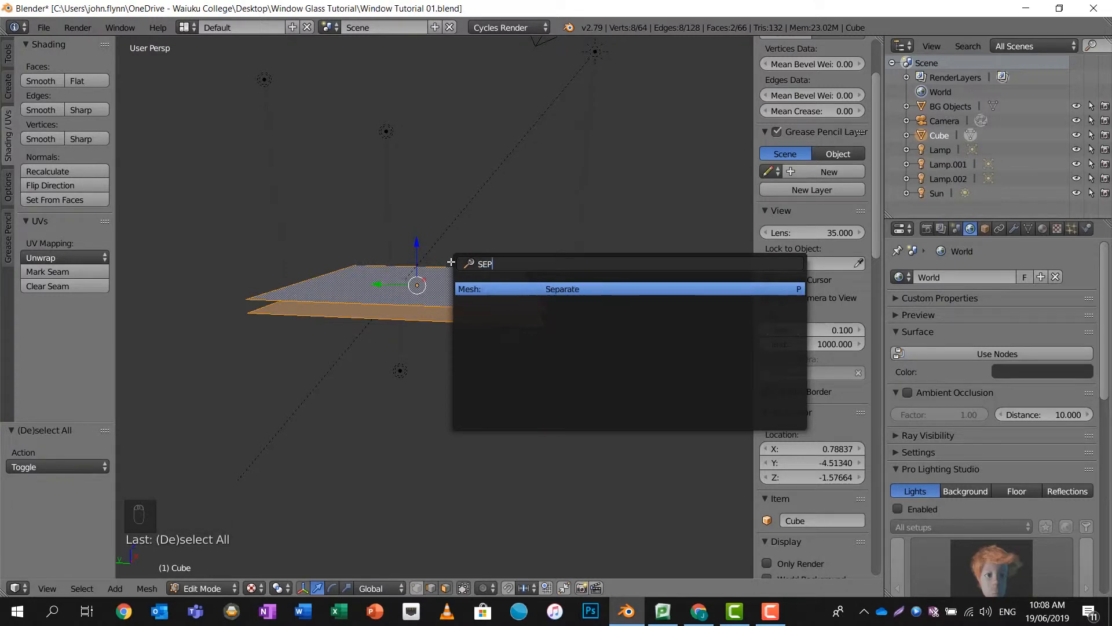
key(Return)
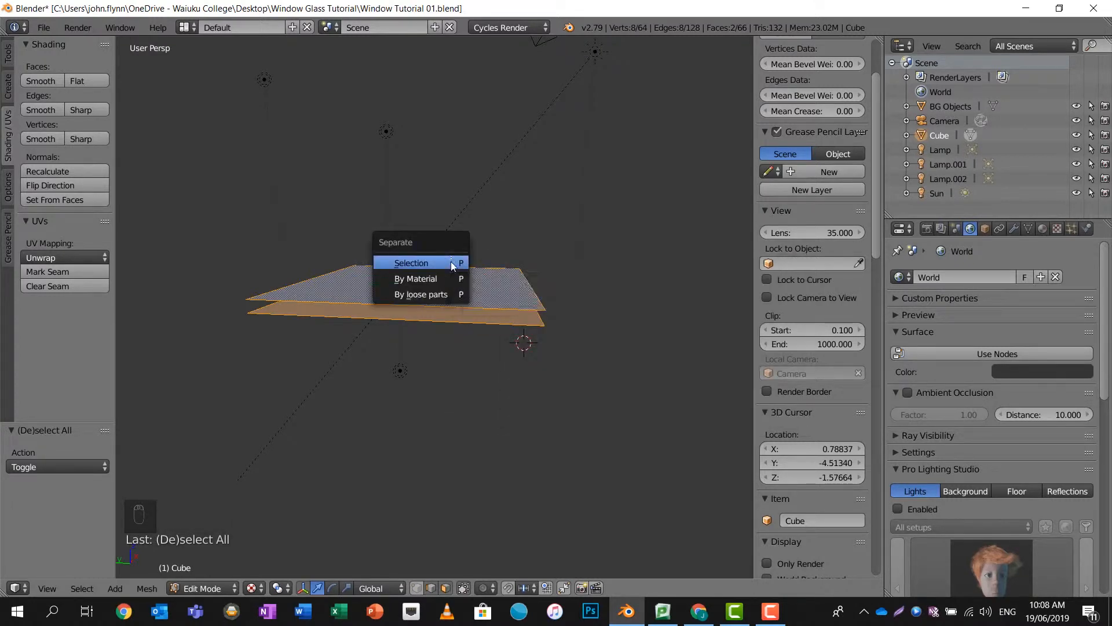
click(451, 262)
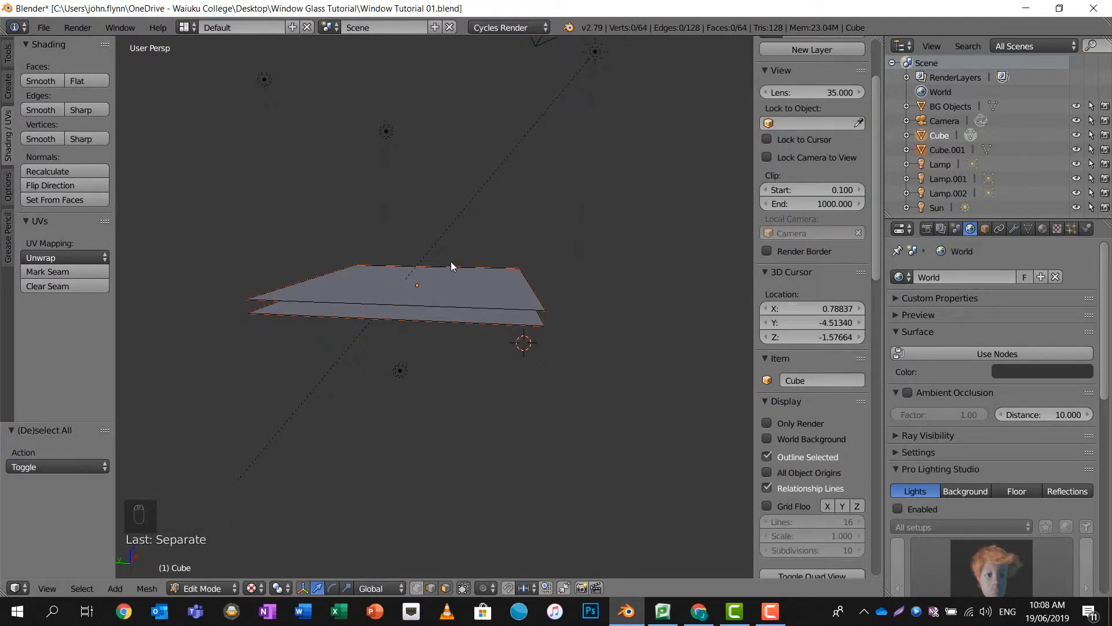
Step: Rename the separated pane object Cube.001 to Glass
click(948, 149)
double_click(953, 148)
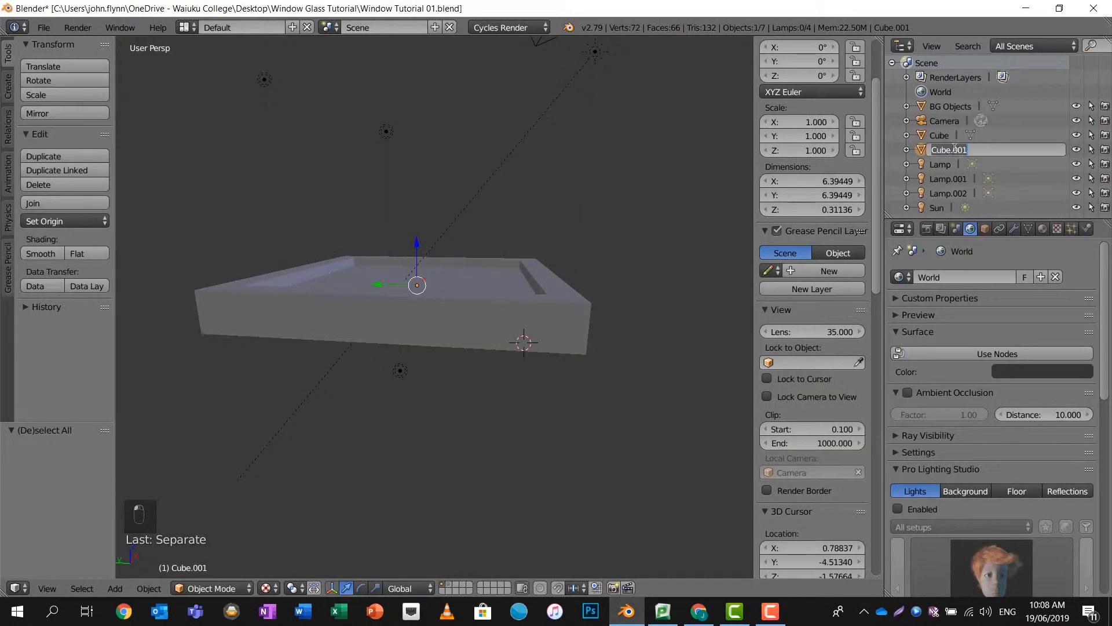
key(BackSpace)
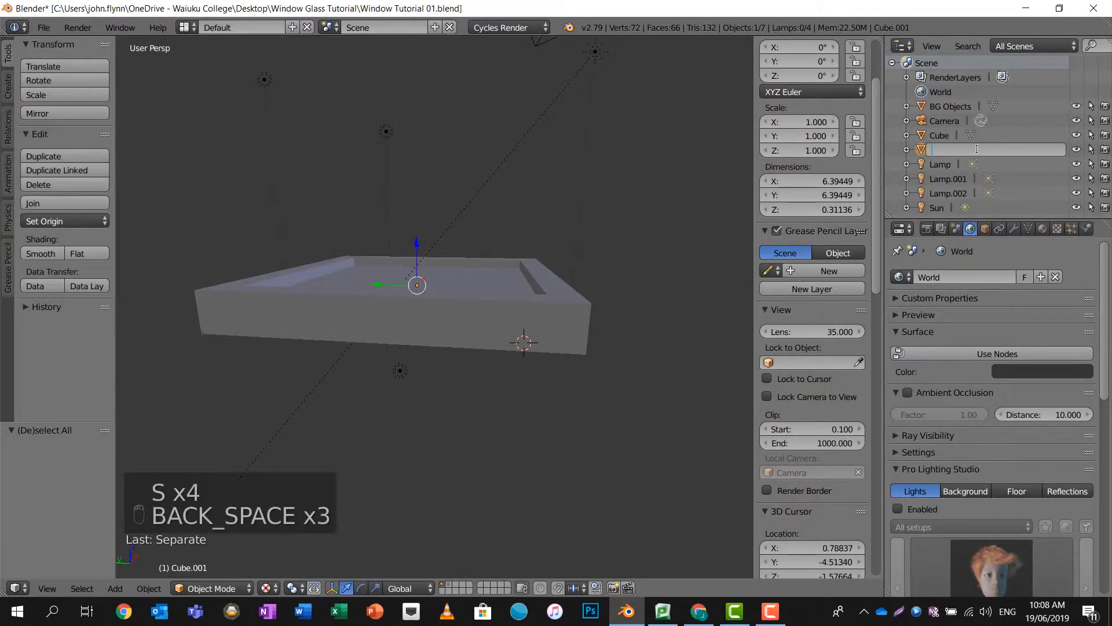
text(Glass)
key(Return)
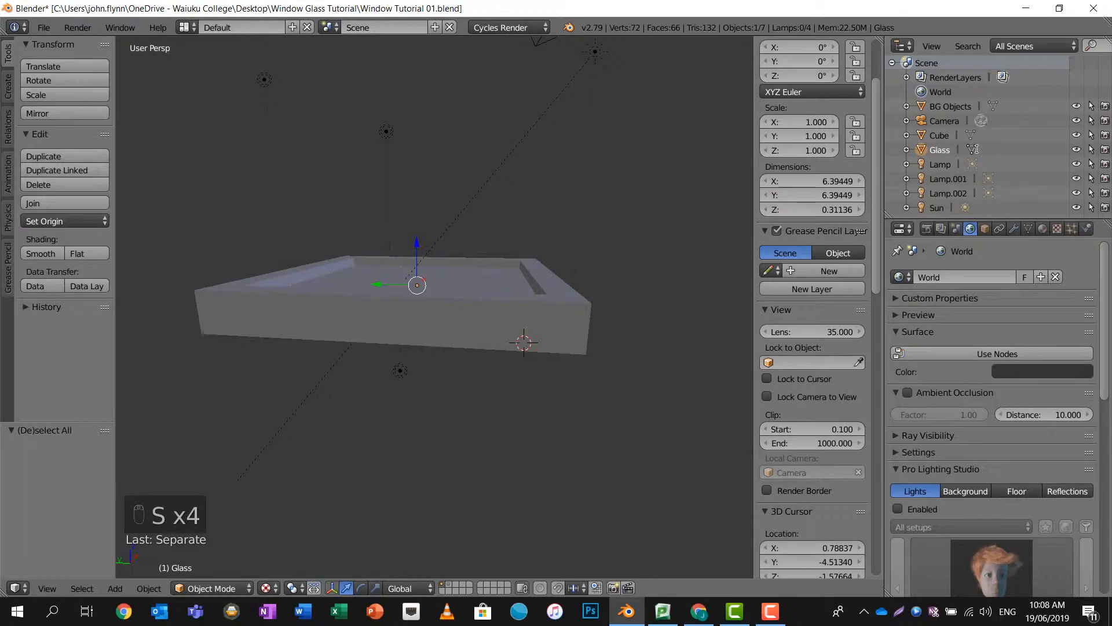
Step: Rename the Cube object to Window Frame
click(940, 133)
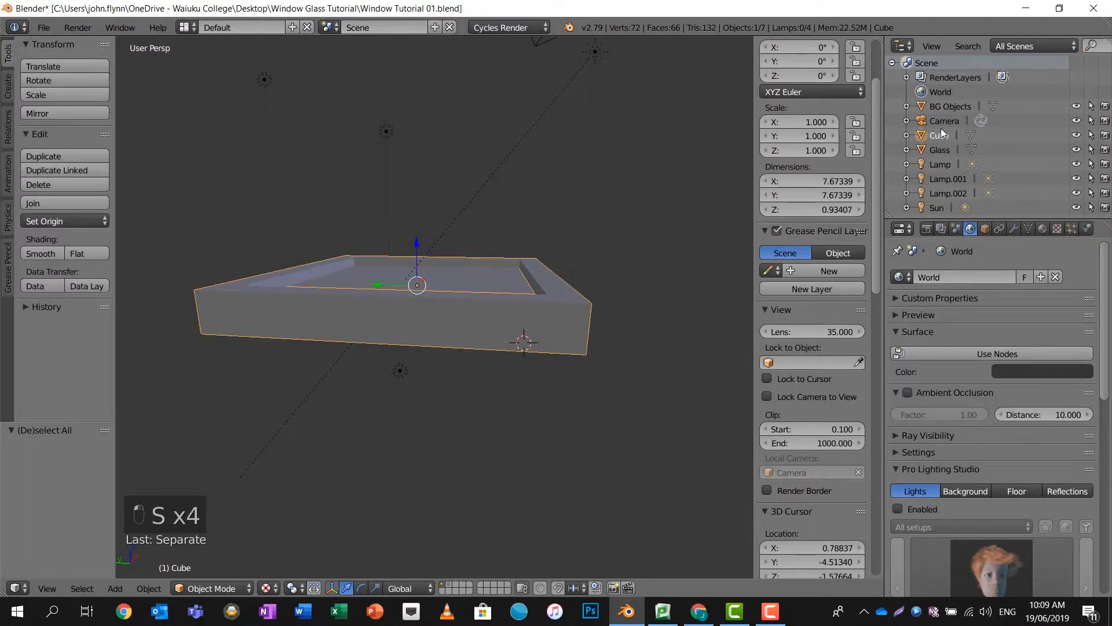
double_click(941, 135)
text(W)
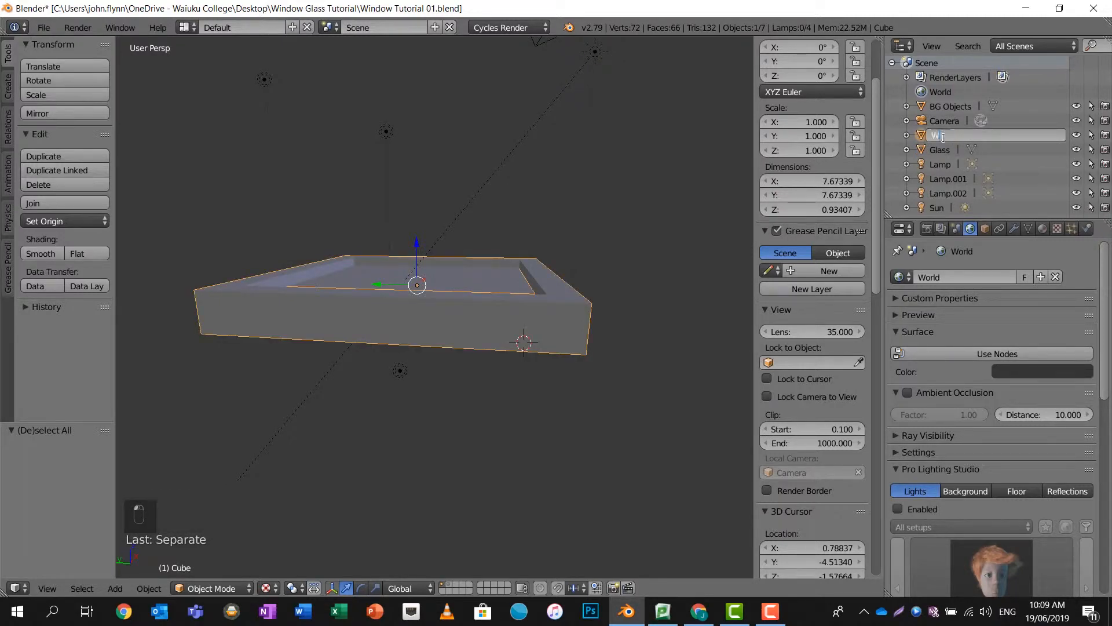
text(indow Frame)
key(Return)
middle_drag(651, 183, 632, 205)
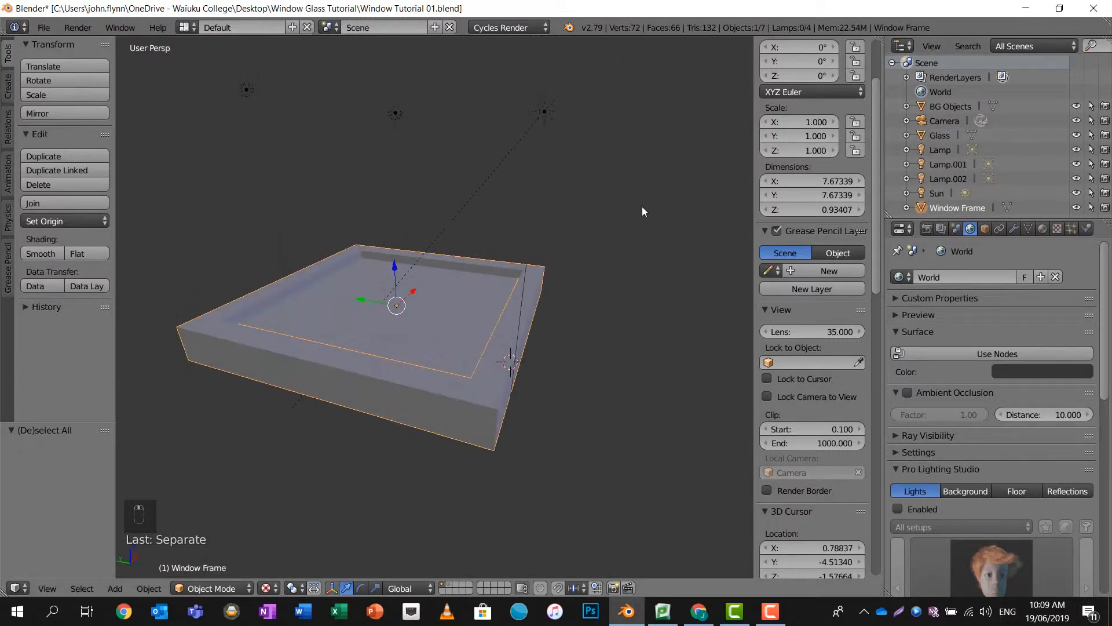
Step: Hide the Window Frame object, then select the Glass object and enter Edit Mode on it
click(1075, 208)
click(1076, 208)
click(1075, 136)
click(1076, 137)
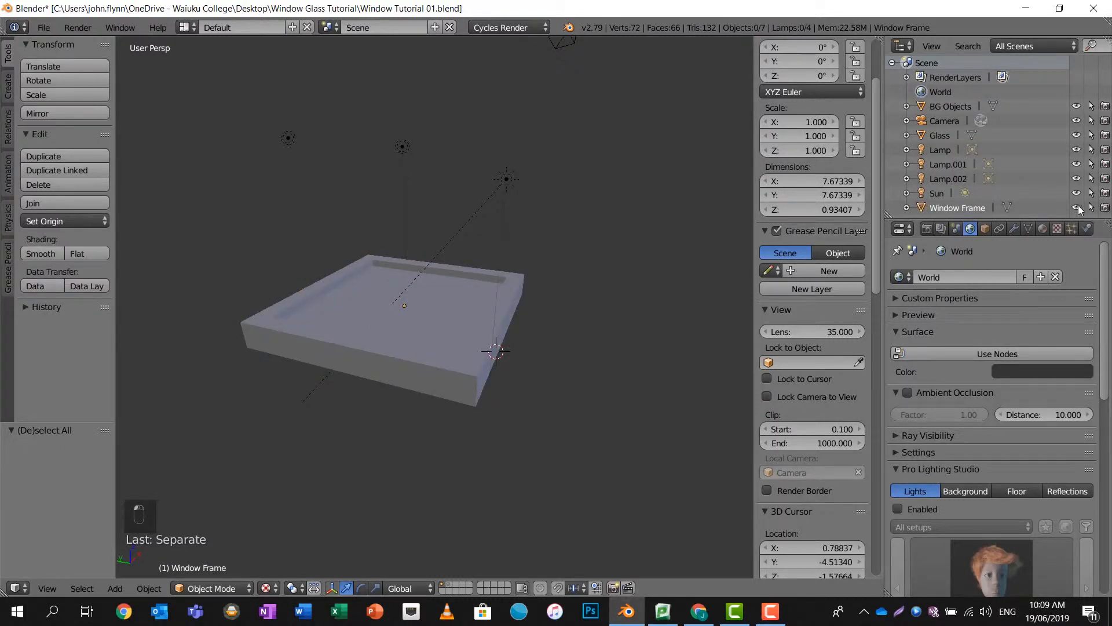
click(1079, 207)
scroll(499, 338, up, 3)
key(Tab)
mouse_move(450, 319)
middle_down()
mouse_move(459, 298)
mouse_move(450, 311)
middle_up()
right_click(457, 313)
key(Tab)
scroll(447, 313, down, 2)
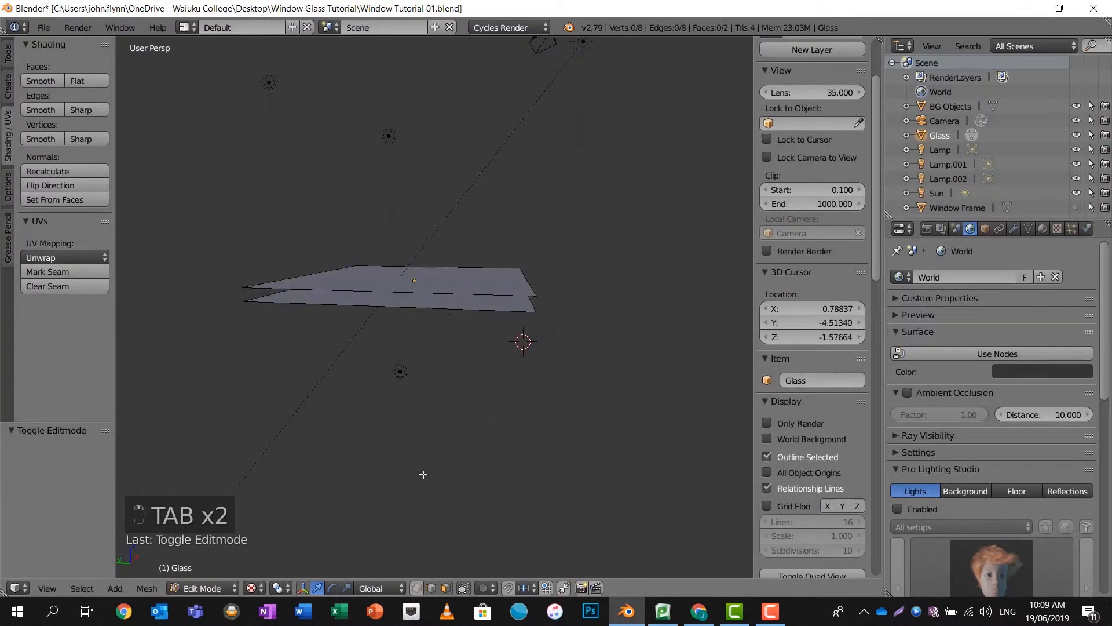
Step: In edge select mode, select the front edges of the upper and lower panes and fill a face between them
click(433, 589)
right_click(436, 293)
shift+right_click(437, 307)
key(f)
middle_drag(436, 307, 432, 291)
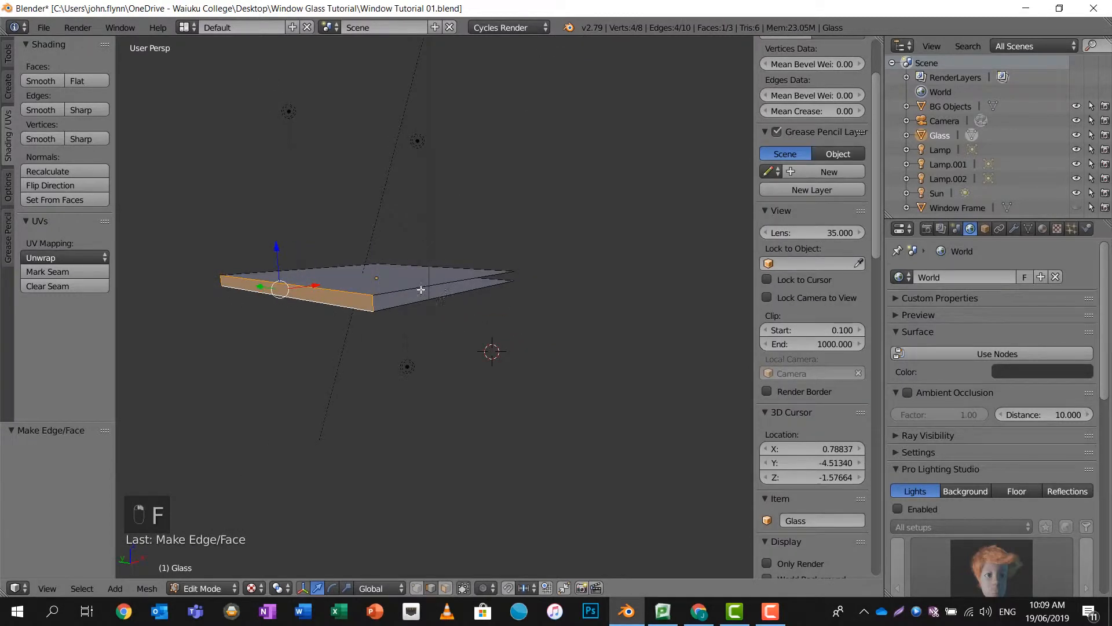
Step: Fill the remaining open sides between the two panes with faces to make the glass a closed solid
right_click(374, 302)
key(f)
key(f)
key(f)
key(f)
key(f)
middle_drag(382, 294, 451, 282)
Step: Show the Window Frame object again and hide the 3D view's properties region and tool shelf
click(1076, 208)
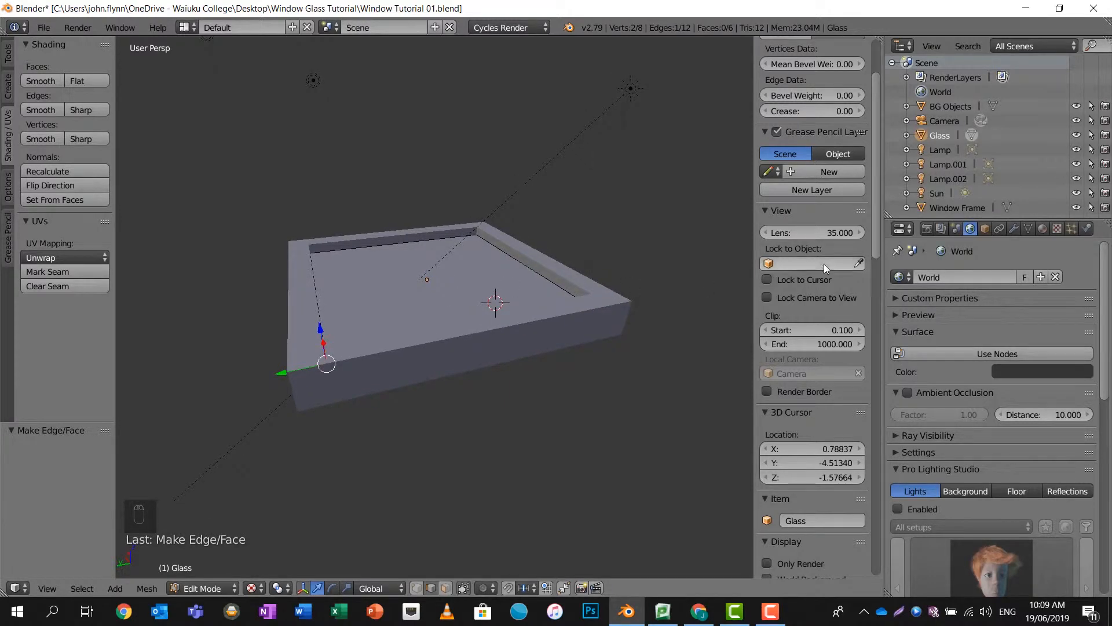
key(n)
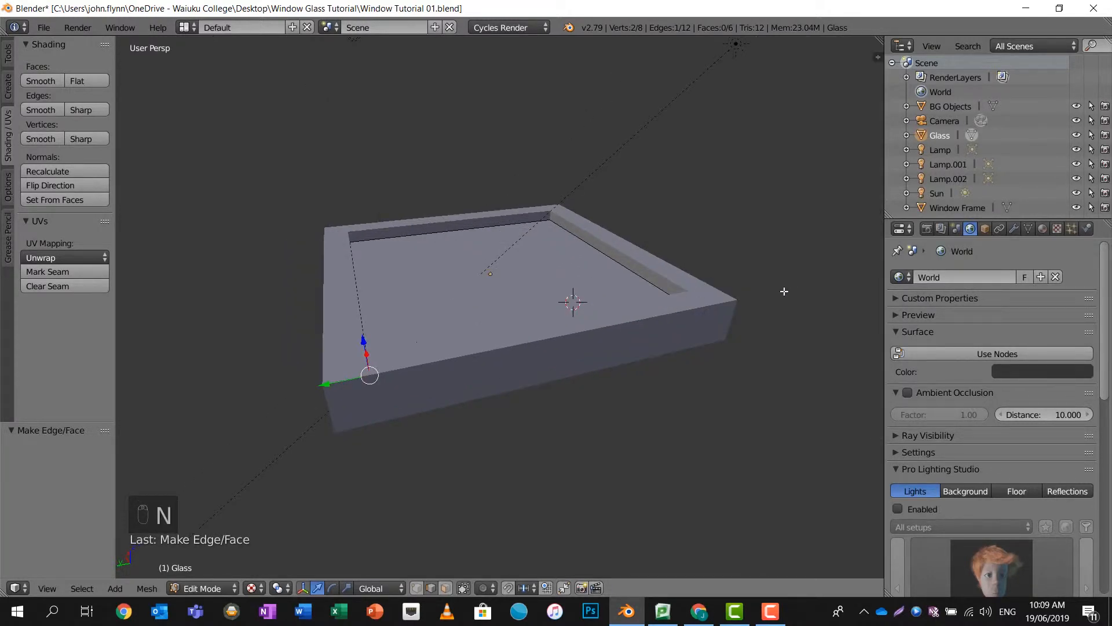
scroll(791, 290, up, 1)
key(t)
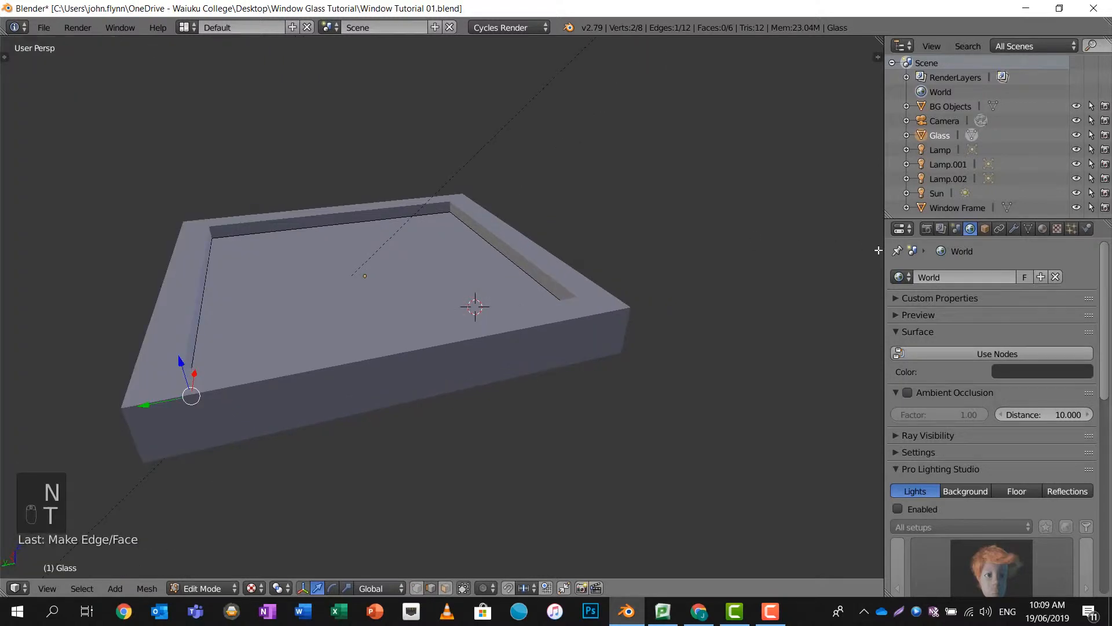
Step: Display the glass's material settings and split the 3D view, turning the new half into a Node Editor without its sidebar
click(1043, 228)
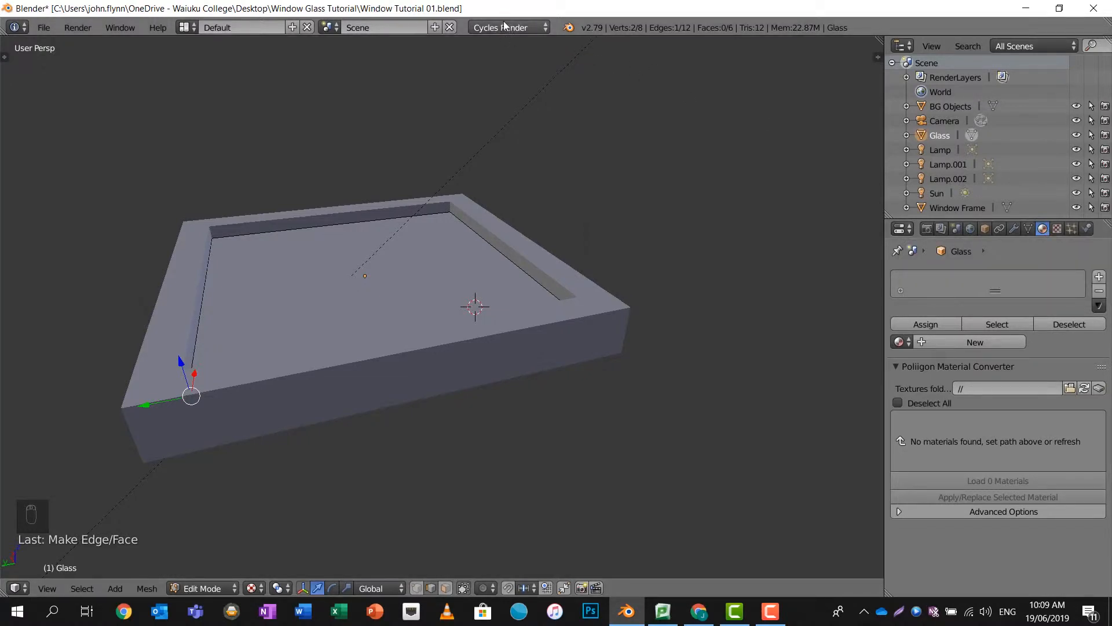
drag(877, 42, 520, 348)
click(539, 588)
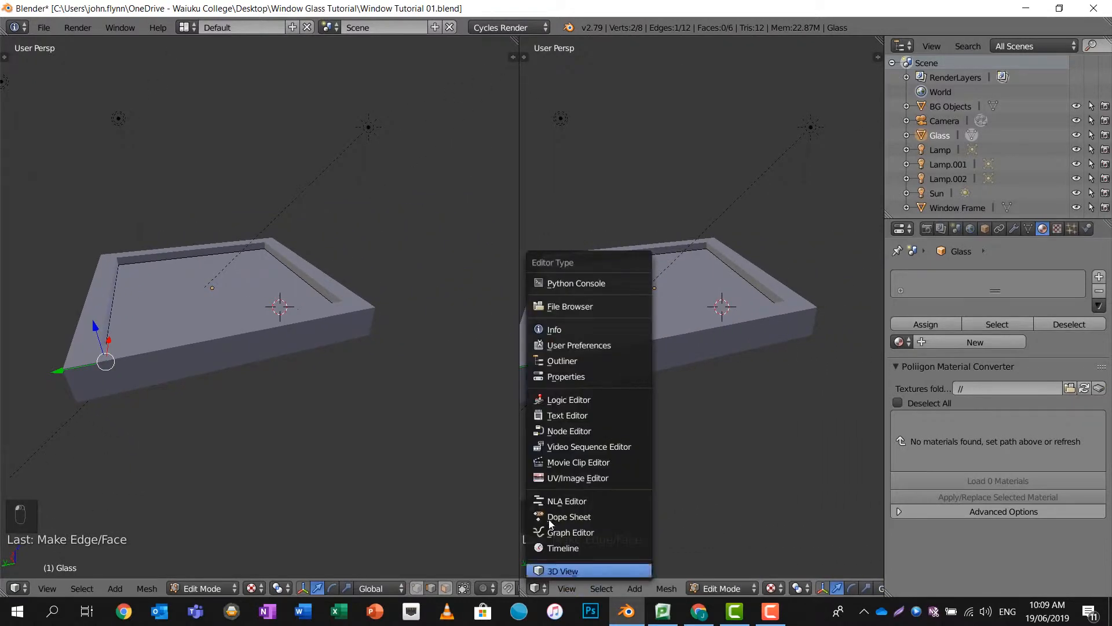
click(559, 430)
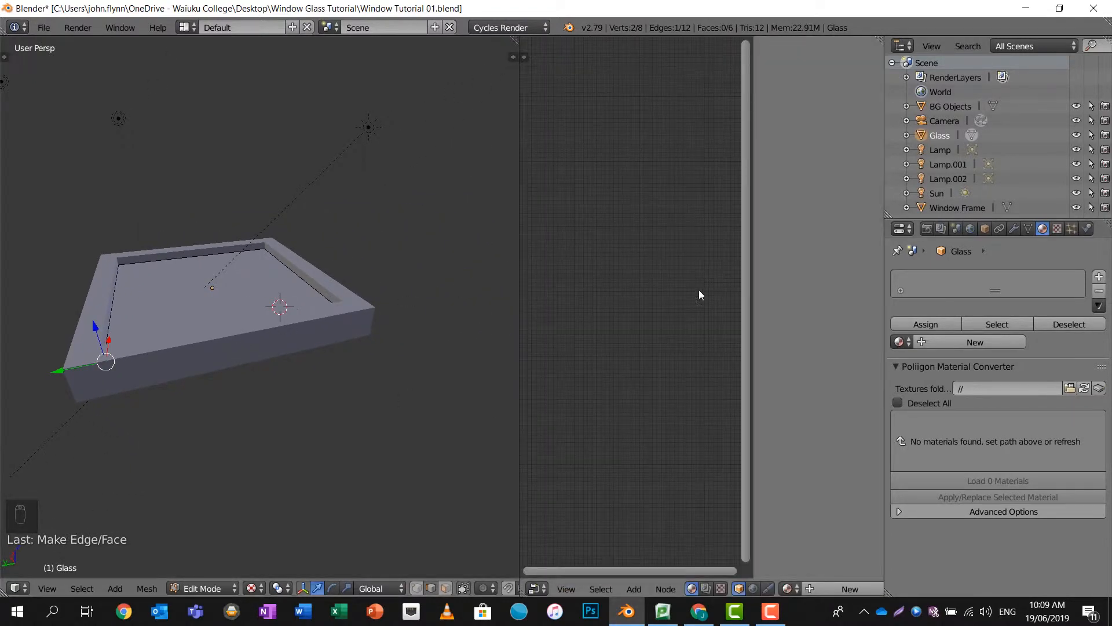
key(n)
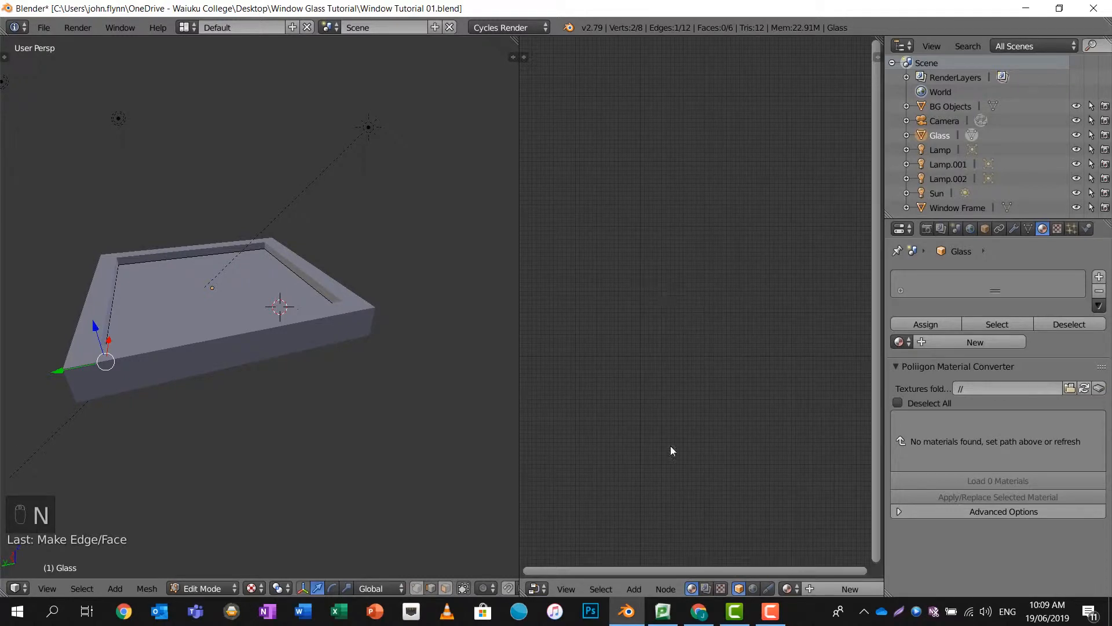
Step: Create a new material for the Glass object
click(829, 589)
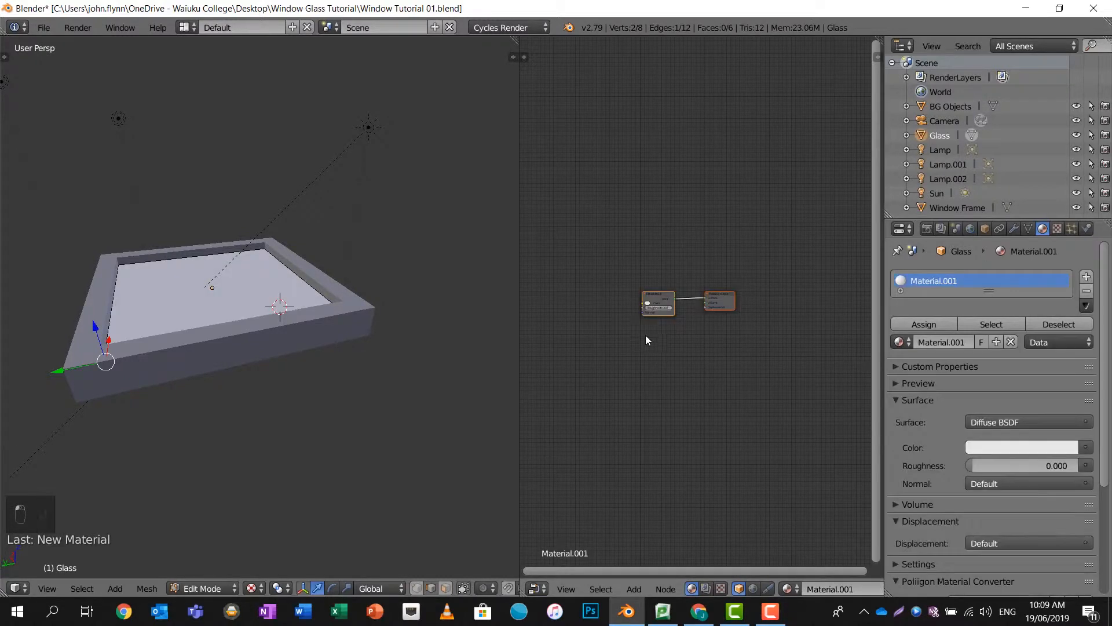
scroll(637, 335, up, 3)
middle_drag(197, 346, 278, 350)
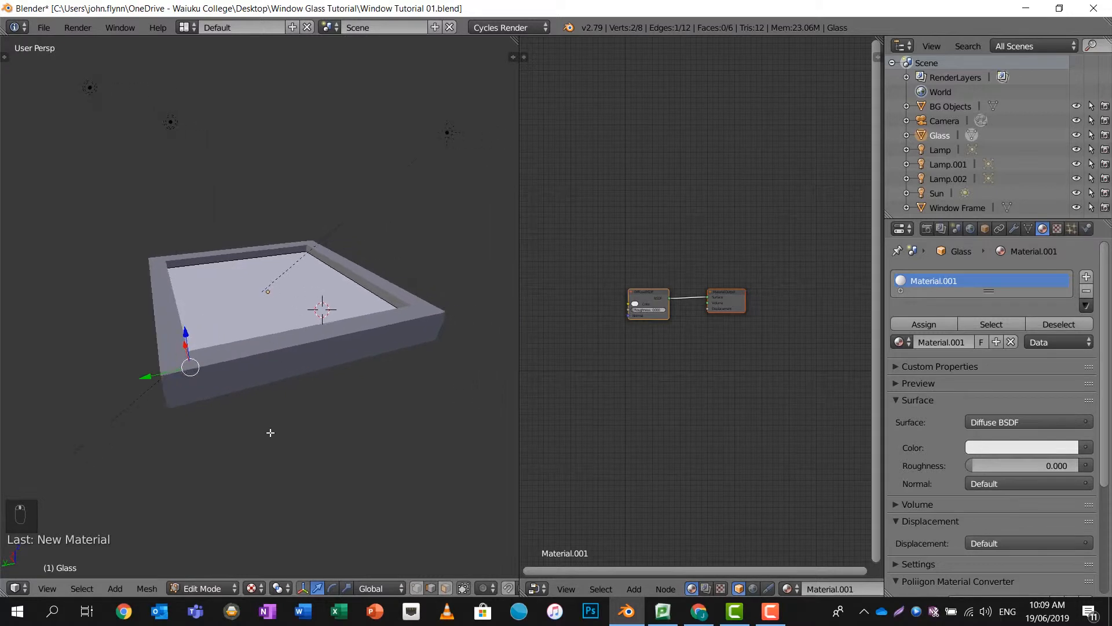
Step: Set the viewport shading to Material and return the Glass object to Object Mode
click(215, 585)
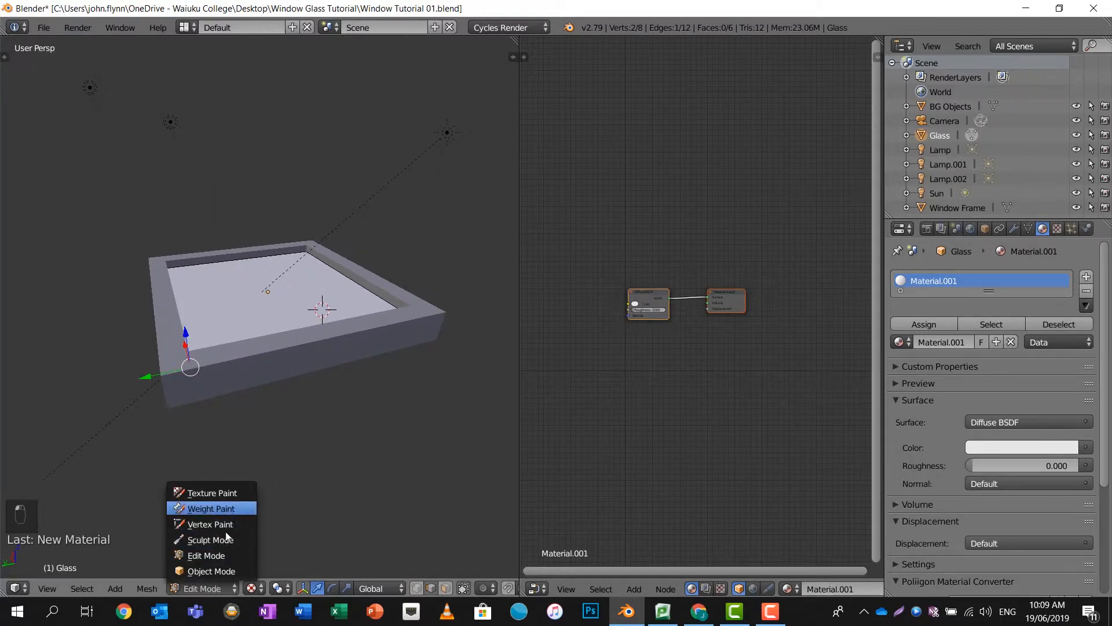
click(257, 588)
click(278, 508)
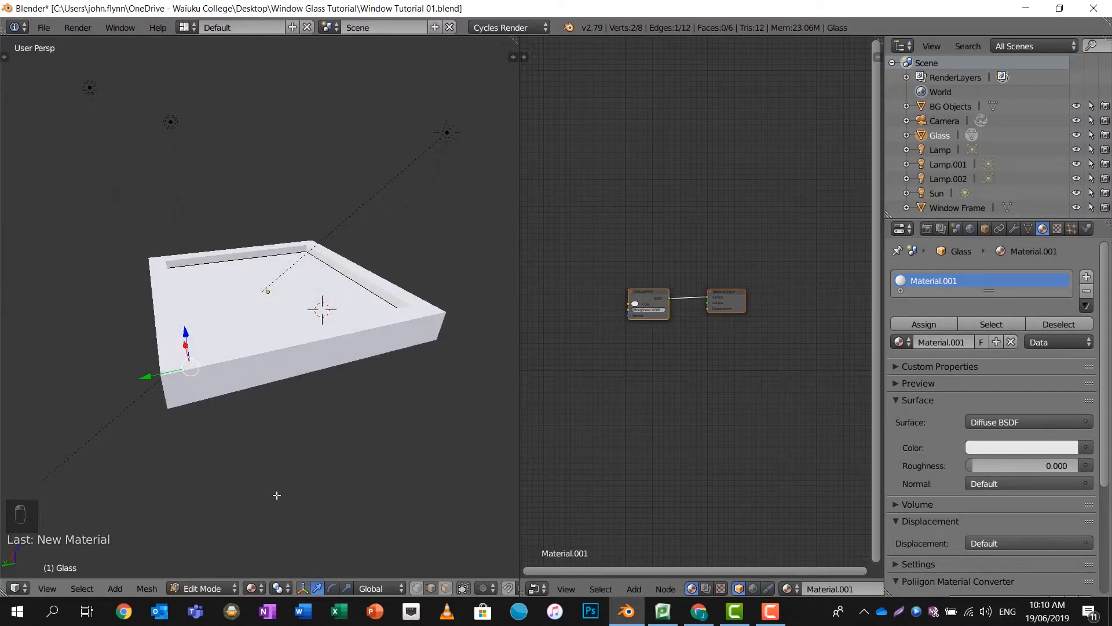
scroll(258, 360, up, 2)
scroll(257, 360, up, 1)
scroll(255, 365, down, 3)
key(Tab)
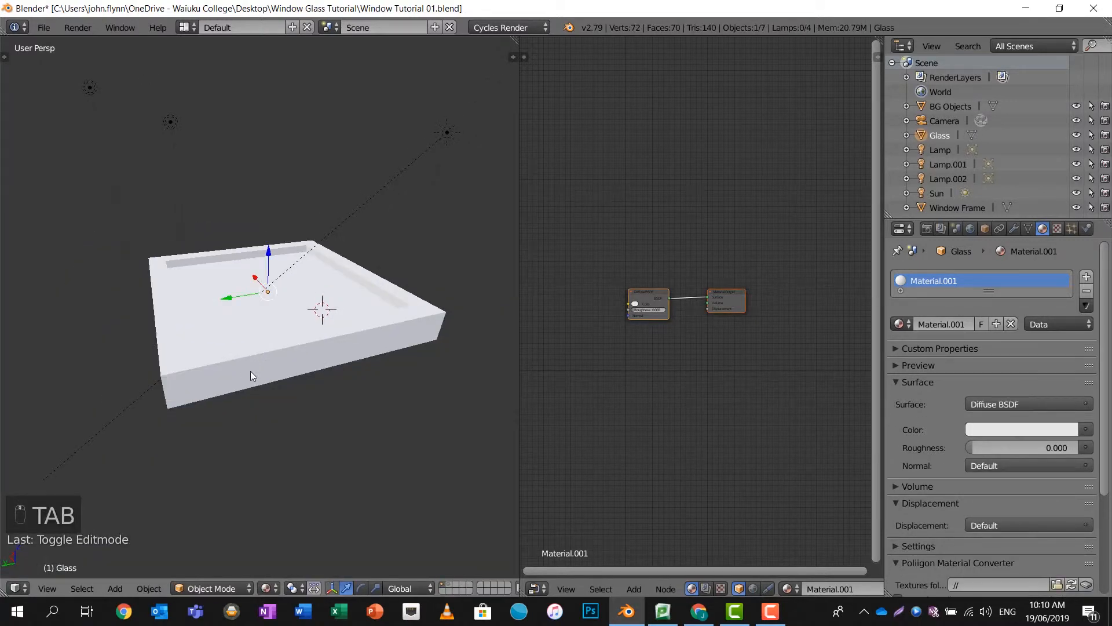
Step: Select the window frame and give it a new material
right_click(250, 371)
middle_drag(250, 371, 217, 335)
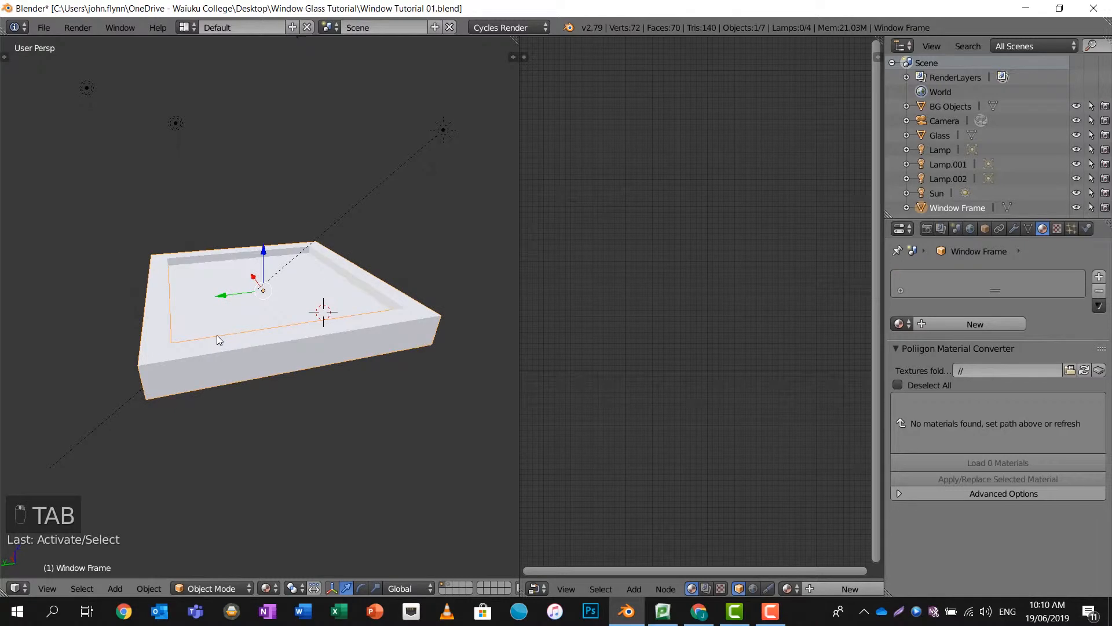
click(983, 322)
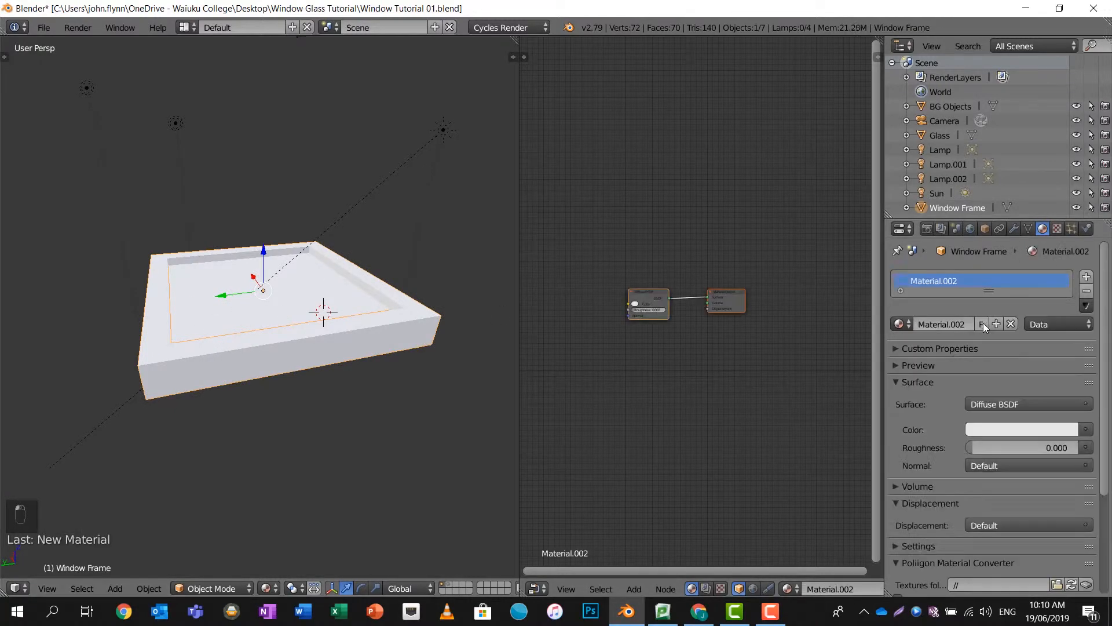
Step: Delete the Diffuse BSDF node from the window frame's material and remove its material slot
scroll(683, 305, up, 7)
middle_drag(689, 305, 726, 306)
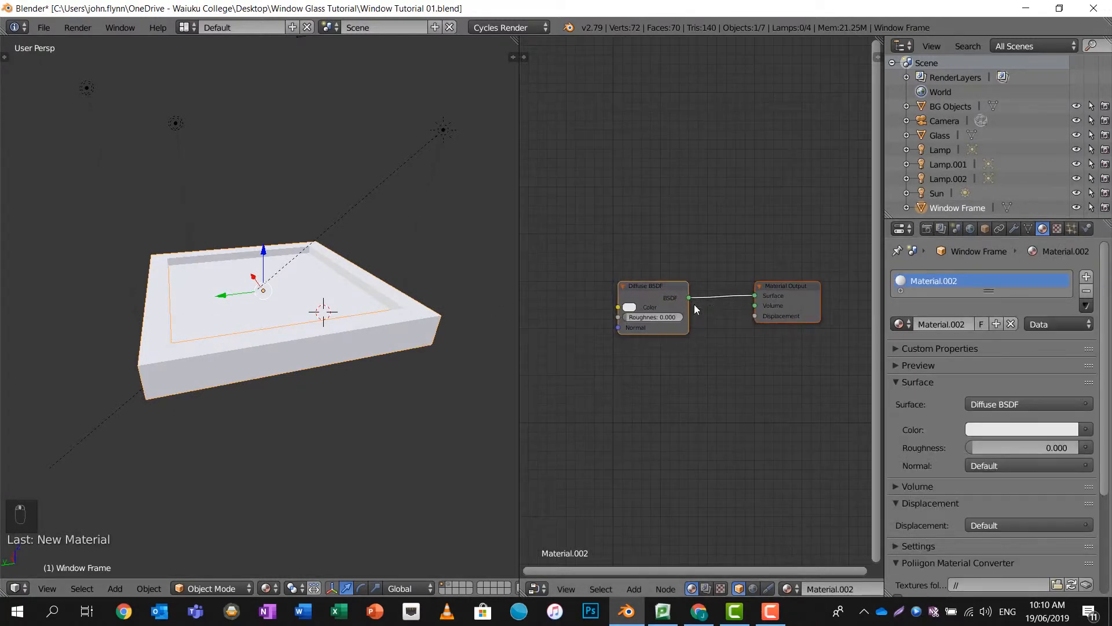
scroll(678, 301, up, 2)
click(667, 287)
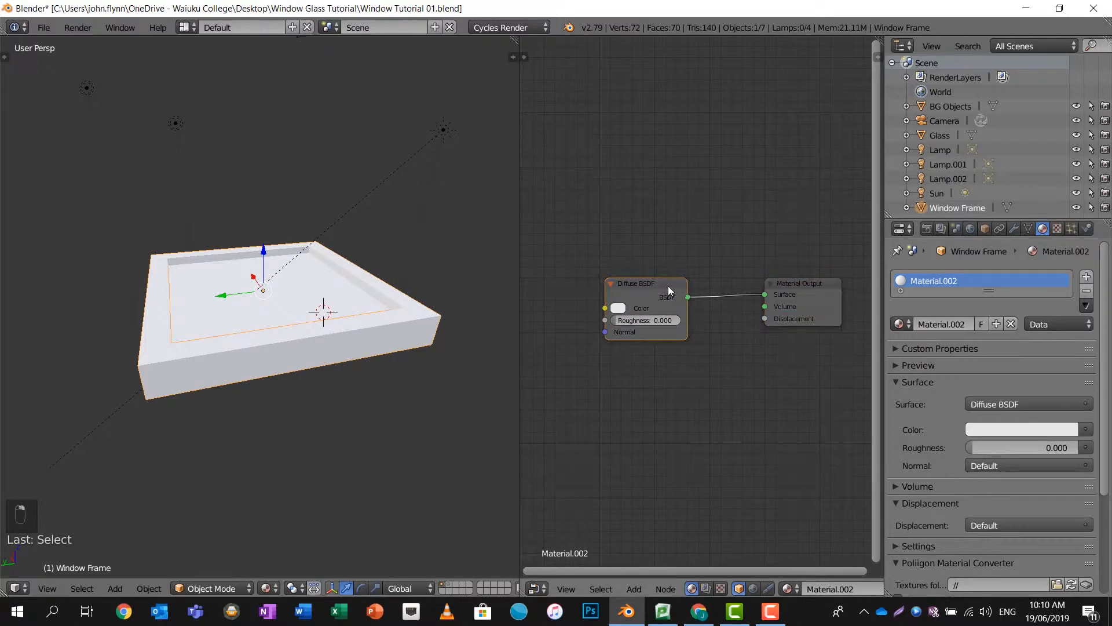
key(x)
middle_drag(666, 288, 680, 296)
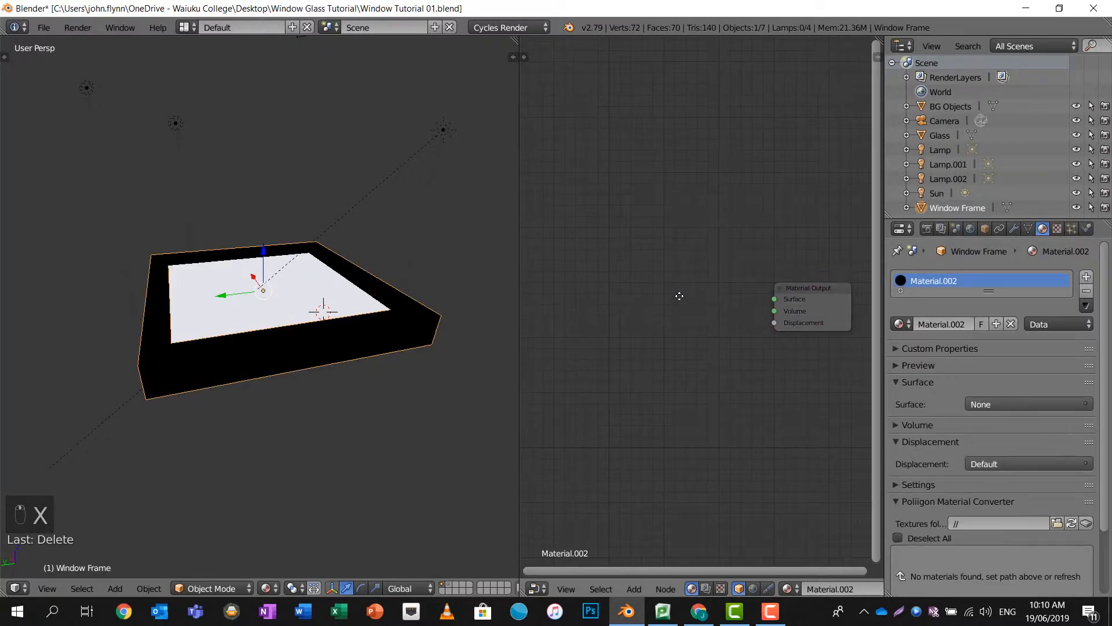
scroll(996, 348, down, 1)
click(1086, 267)
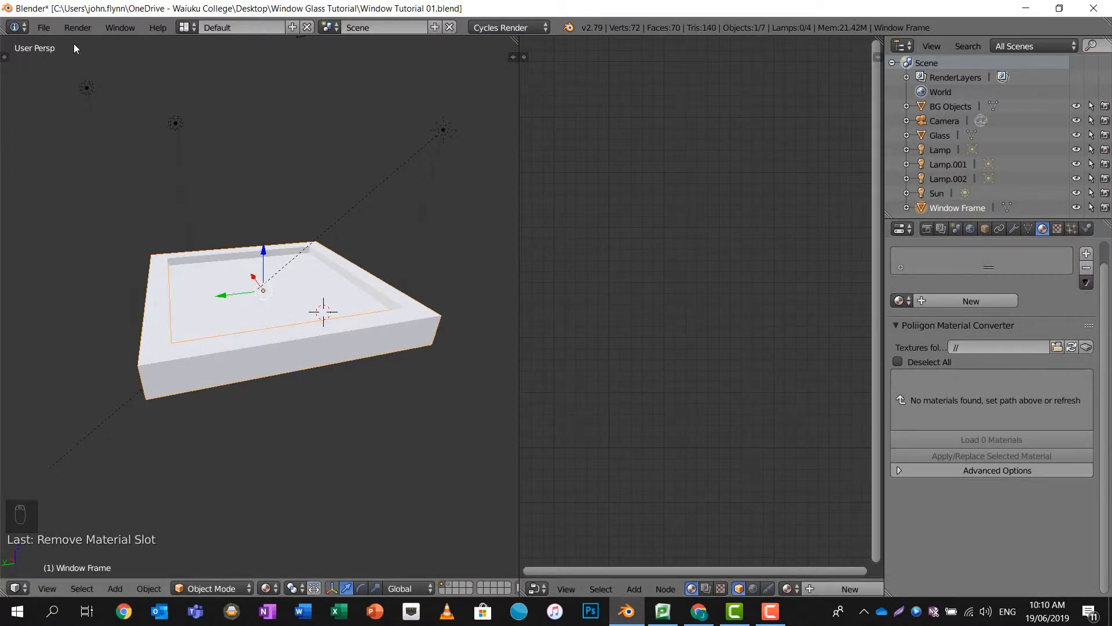
Step: Append the Car Paint material from Car Paint.blend in the Car Paint with Metalic Flakes folder
click(44, 28)
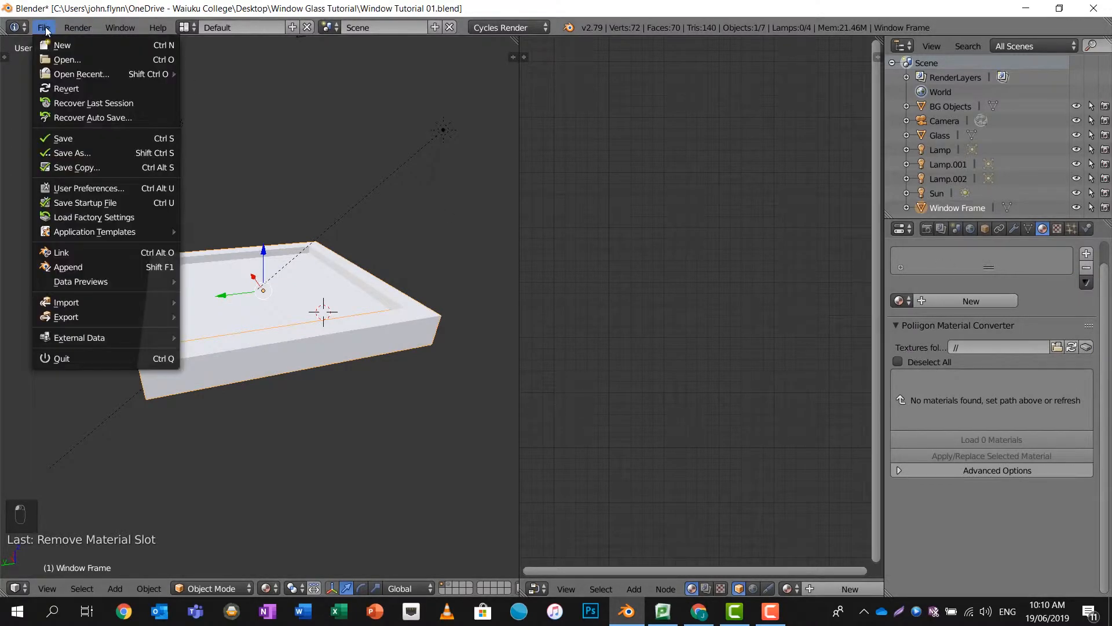
click(80, 267)
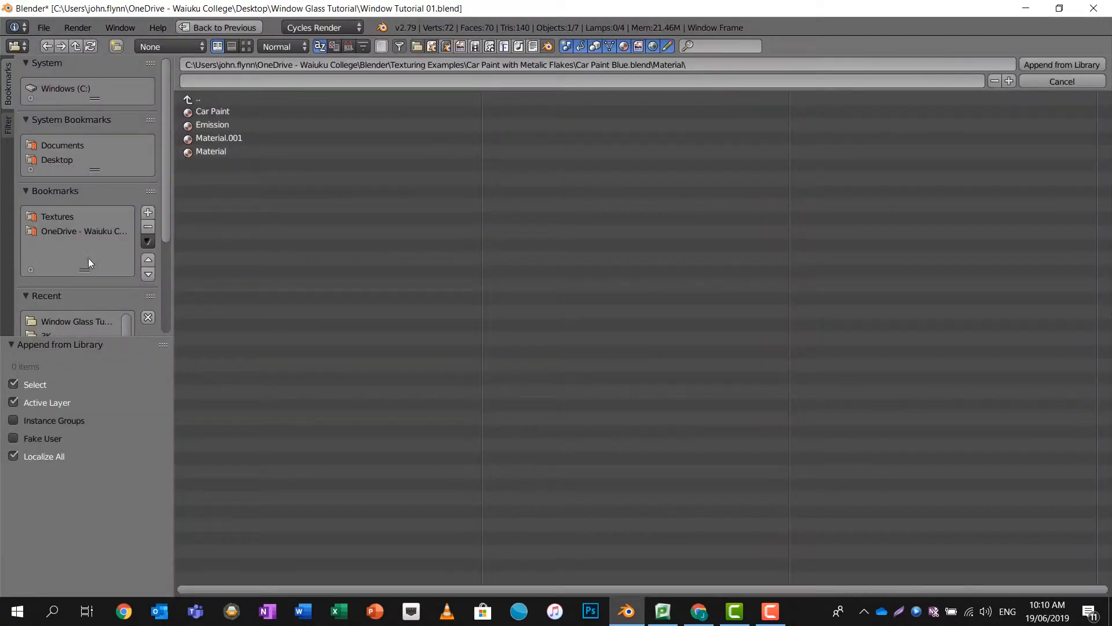
click(196, 98)
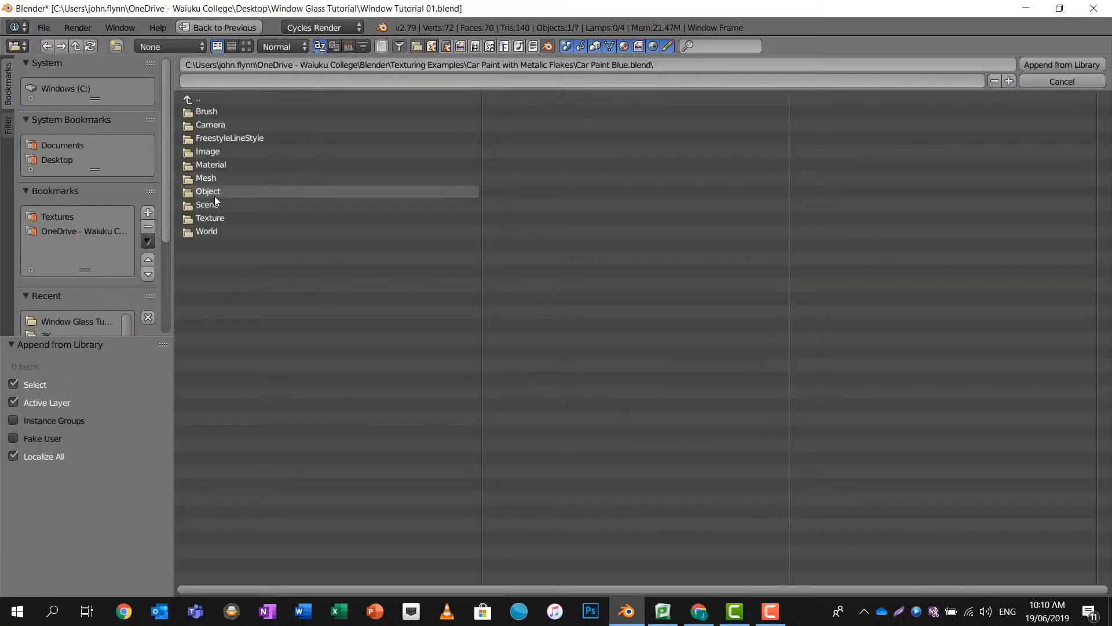
click(198, 99)
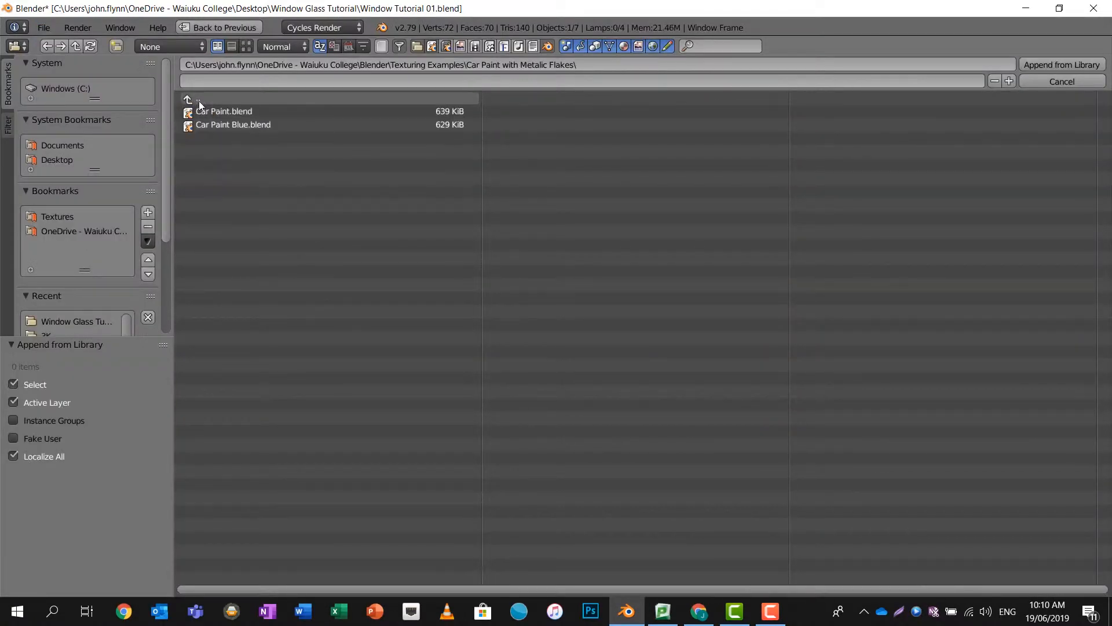
click(259, 112)
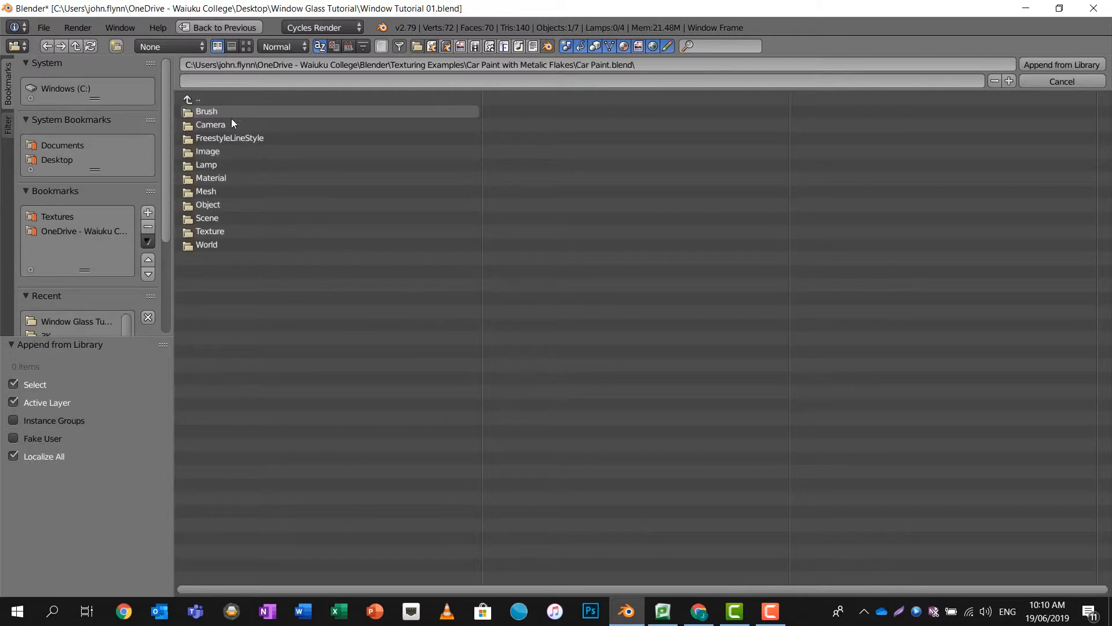
click(221, 176)
click(230, 114)
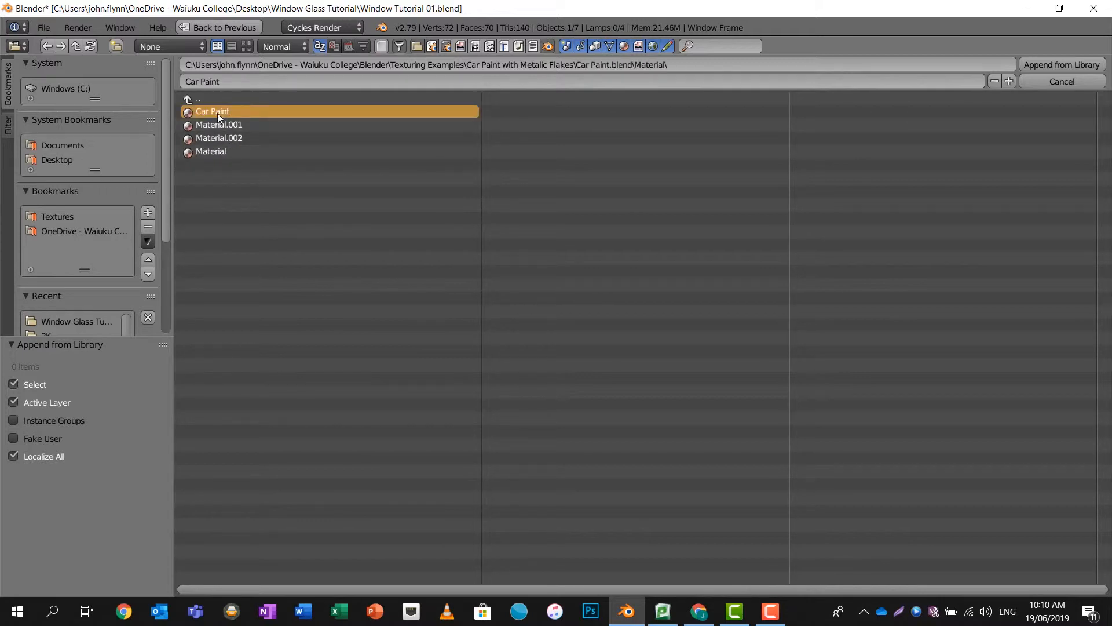
click(1030, 65)
Step: Add a material slot to the window frame, assign the Car Paint material to it and reselect the frame
drag(989, 269, 993, 289)
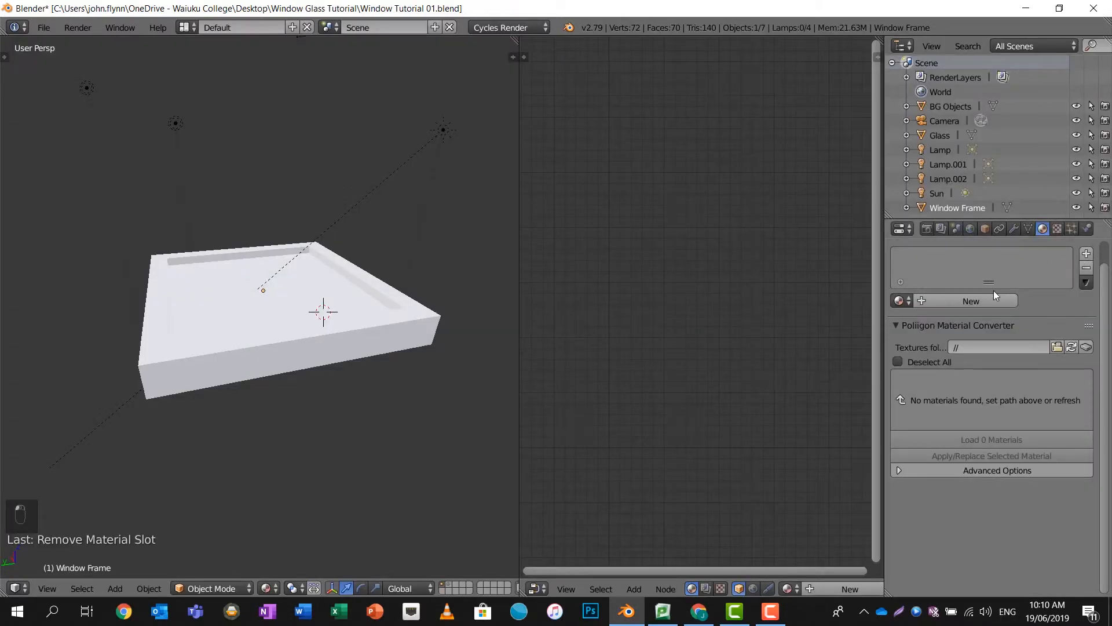
click(1086, 255)
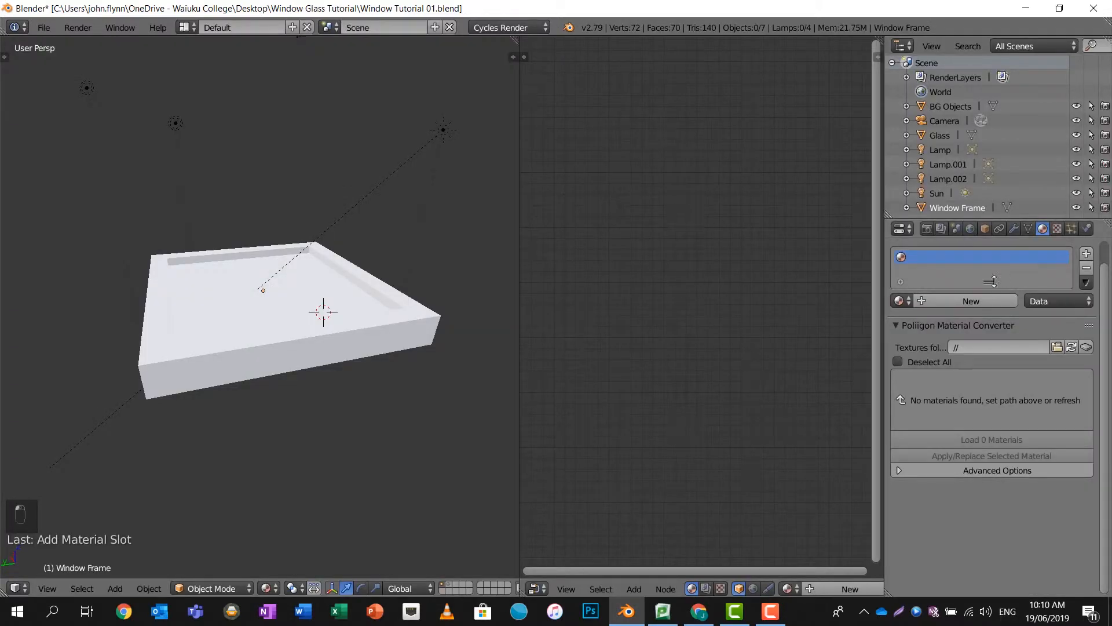
click(901, 301)
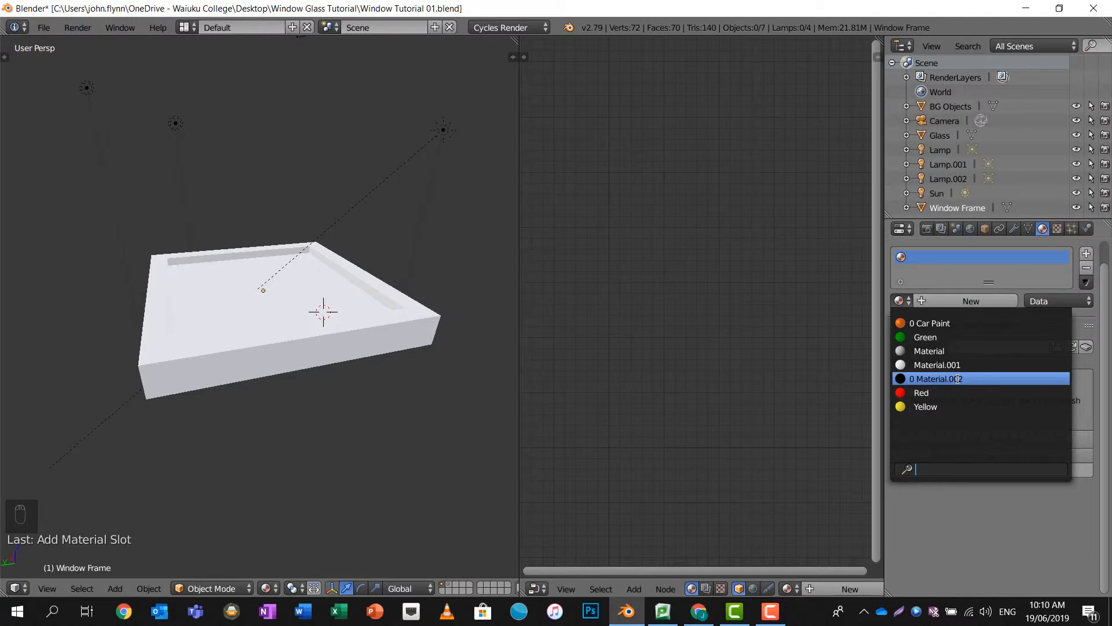
click(944, 325)
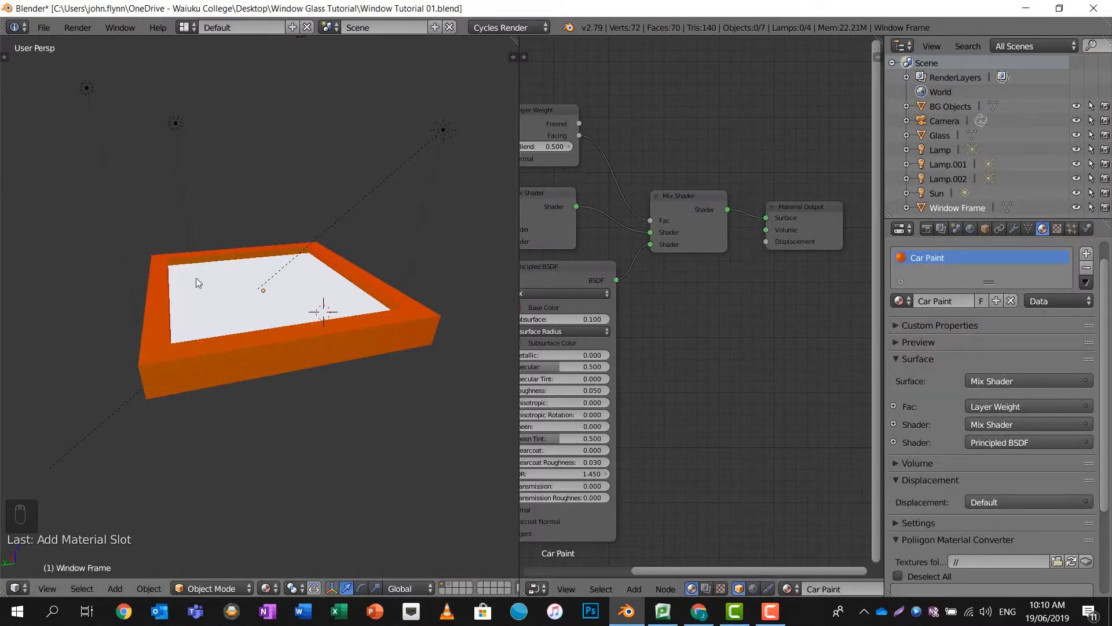
key(Tab)
key(Tab)
right_click(291, 354)
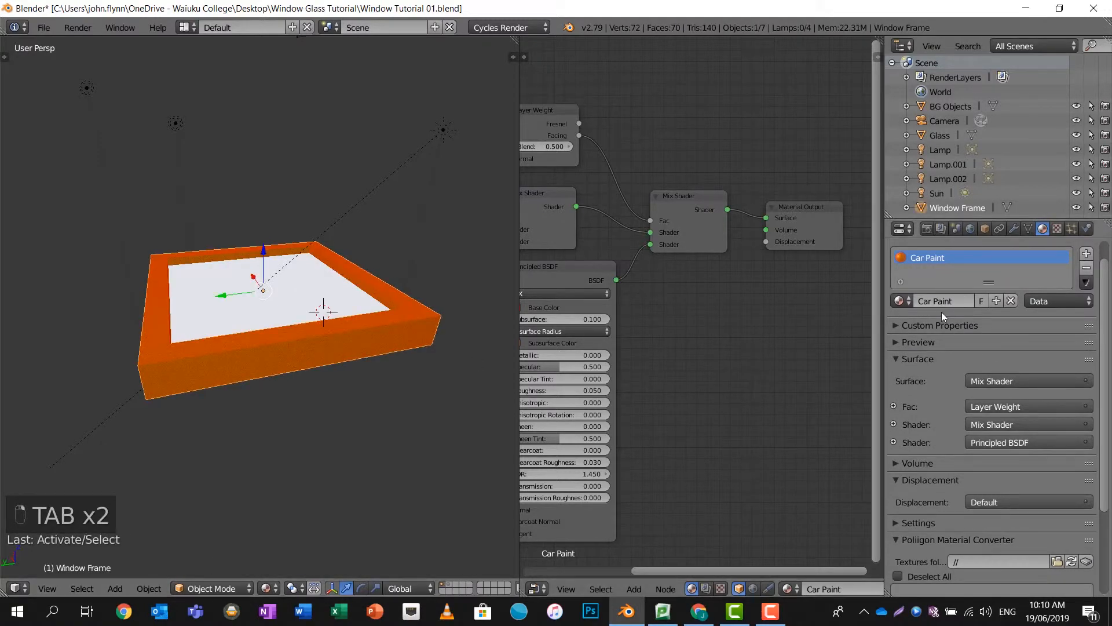
Step: Switch the viewport to Solid shading, reveal the frame's hidden geometry in Edit Mode and assign the Car Paint material to it
click(266, 588)
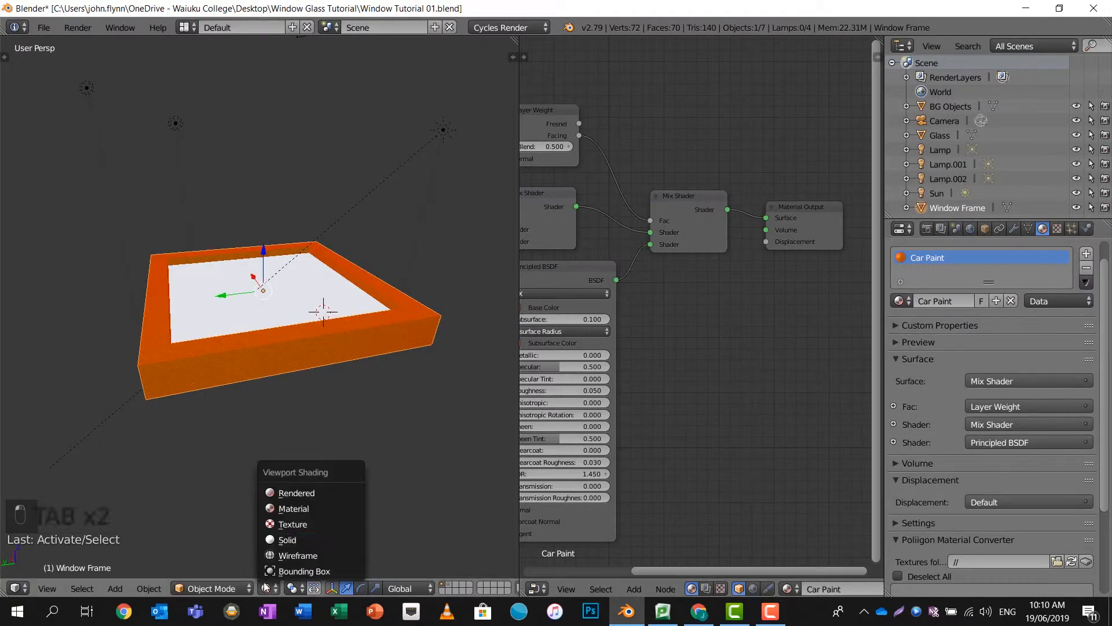
click(290, 539)
key(a)
key(a)
key(a)
key(Tab)
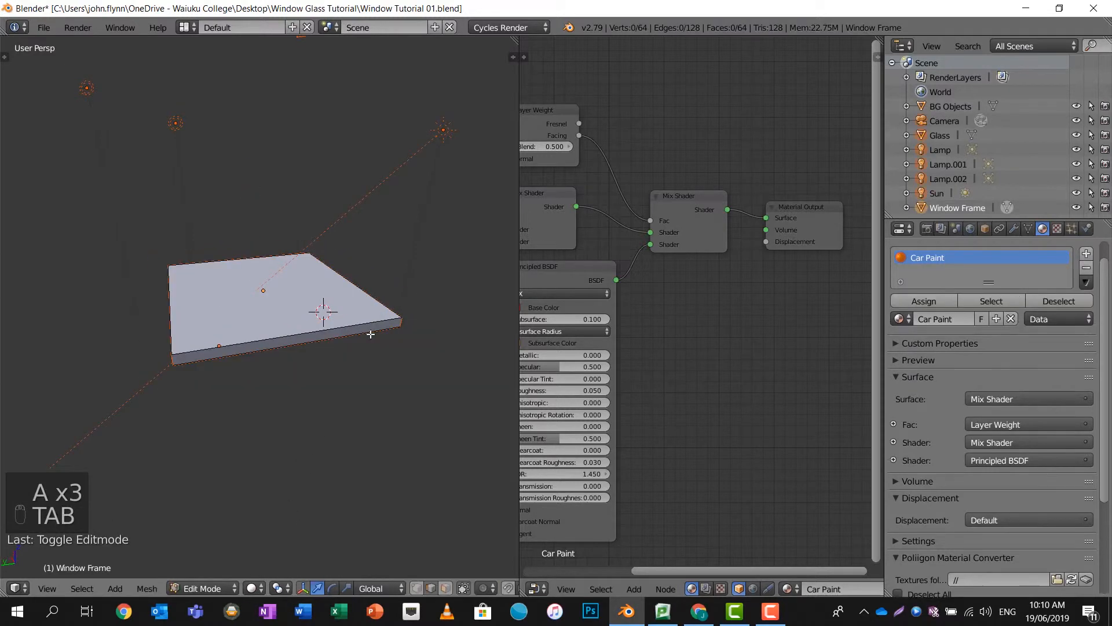
key(Tab)
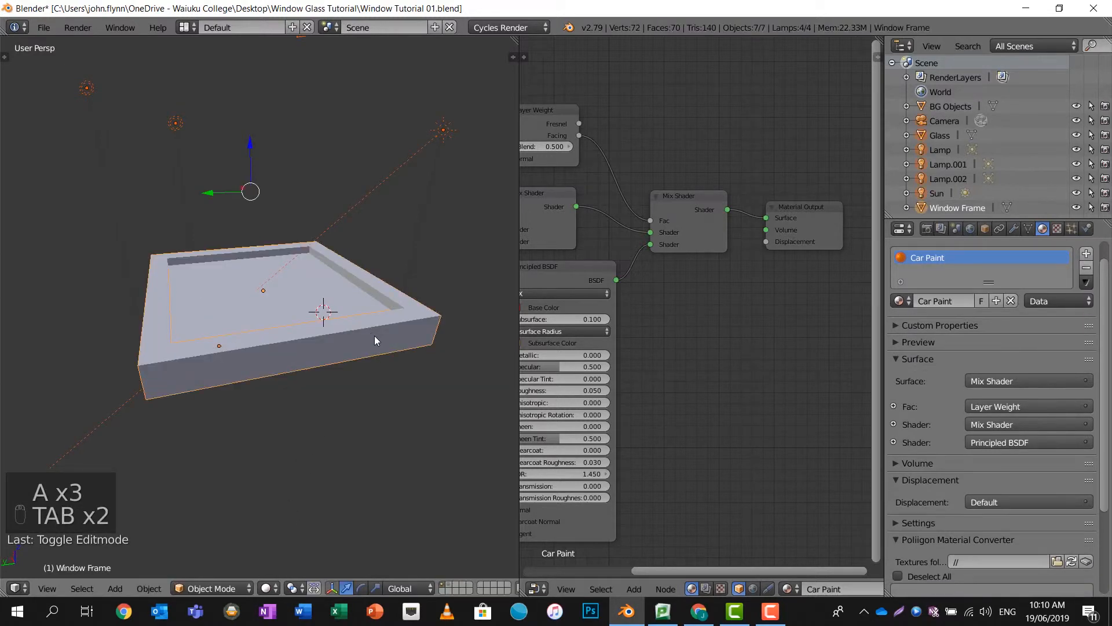
key(Tab)
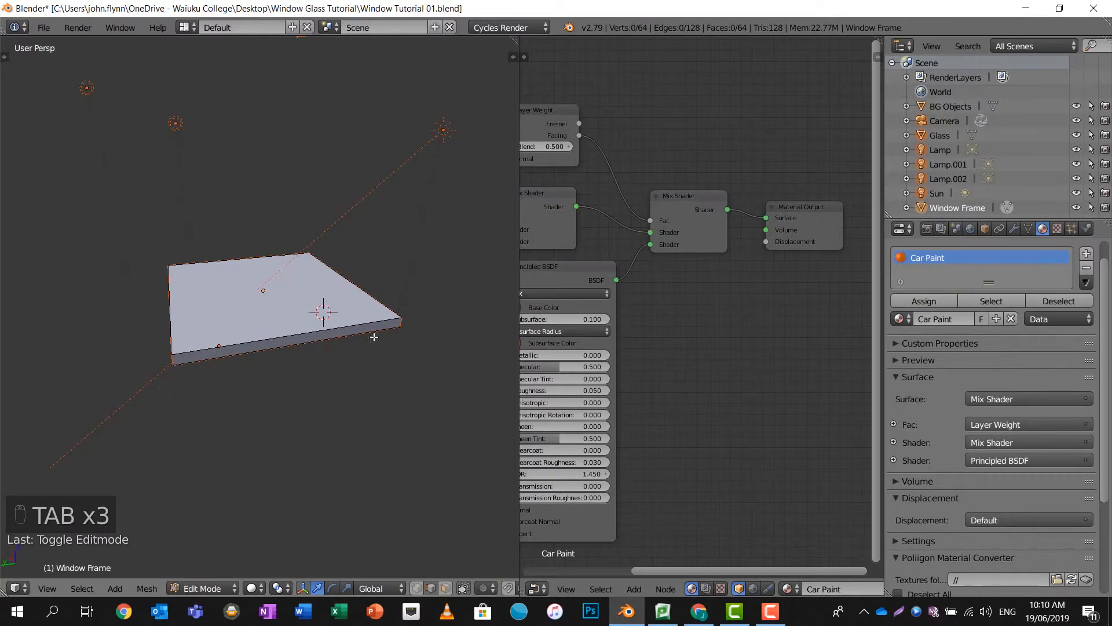
key(alt+h)
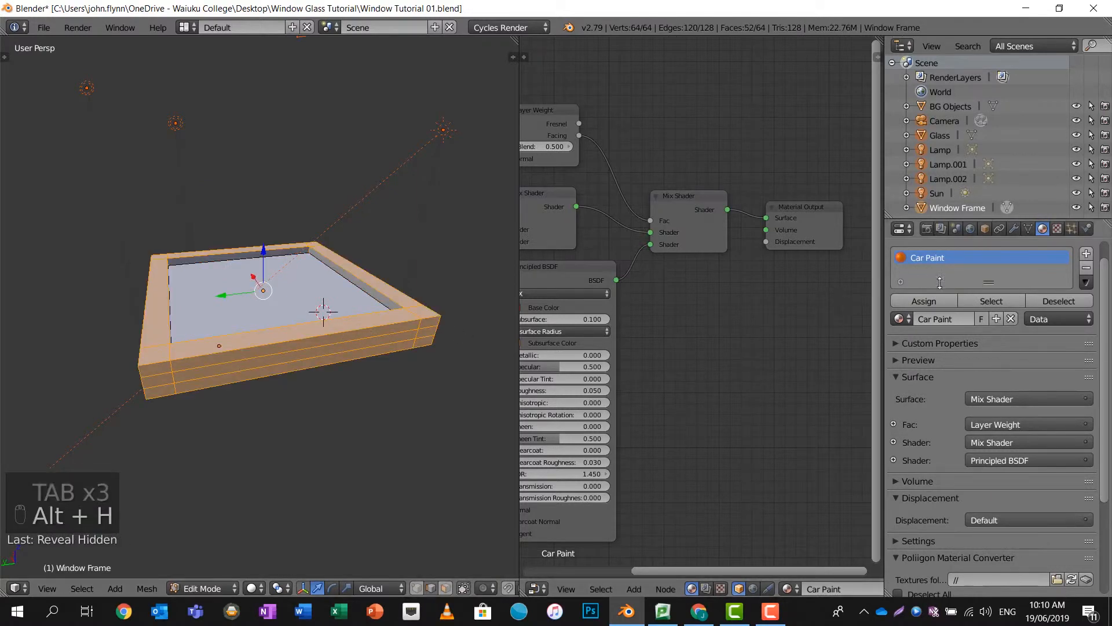
click(929, 301)
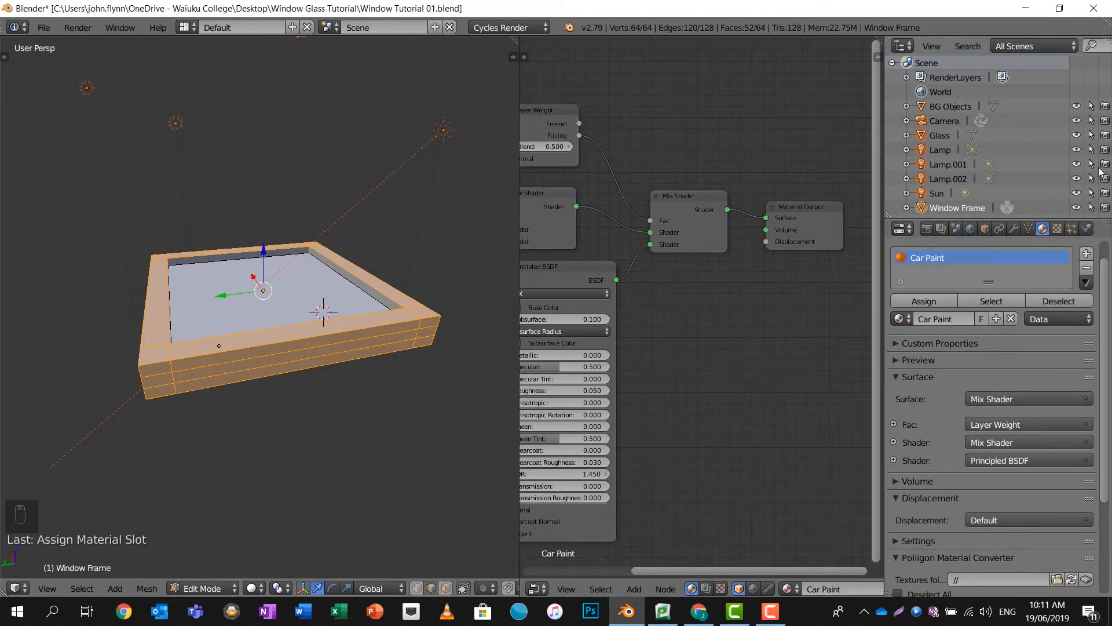
key(a)
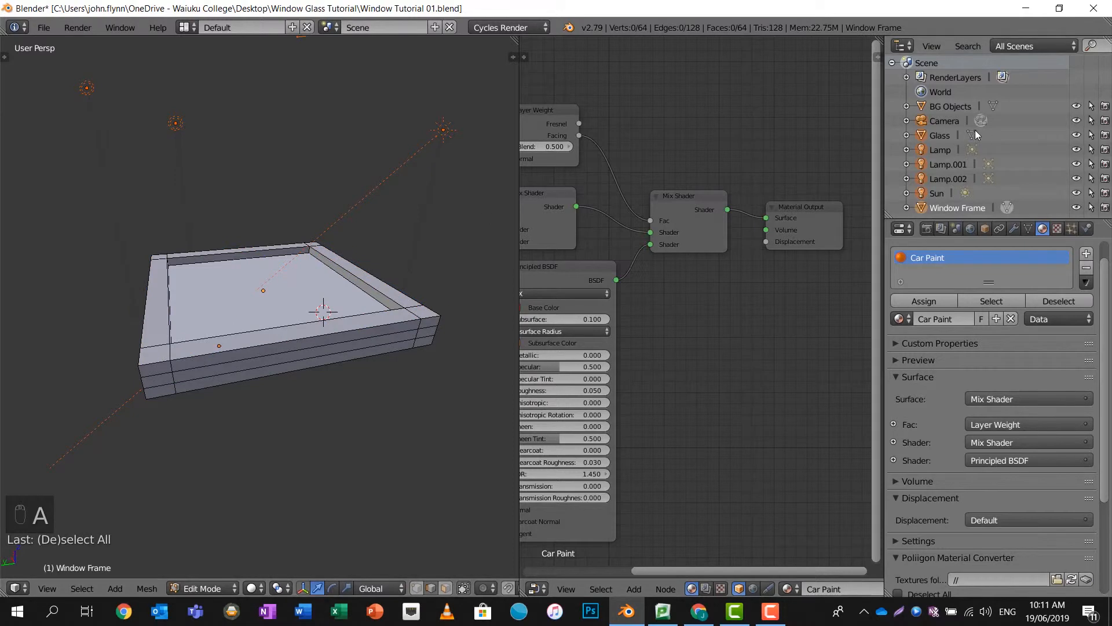
Step: Select the Glass object and remove its existing material slot in Object Mode
click(941, 136)
key(Tab)
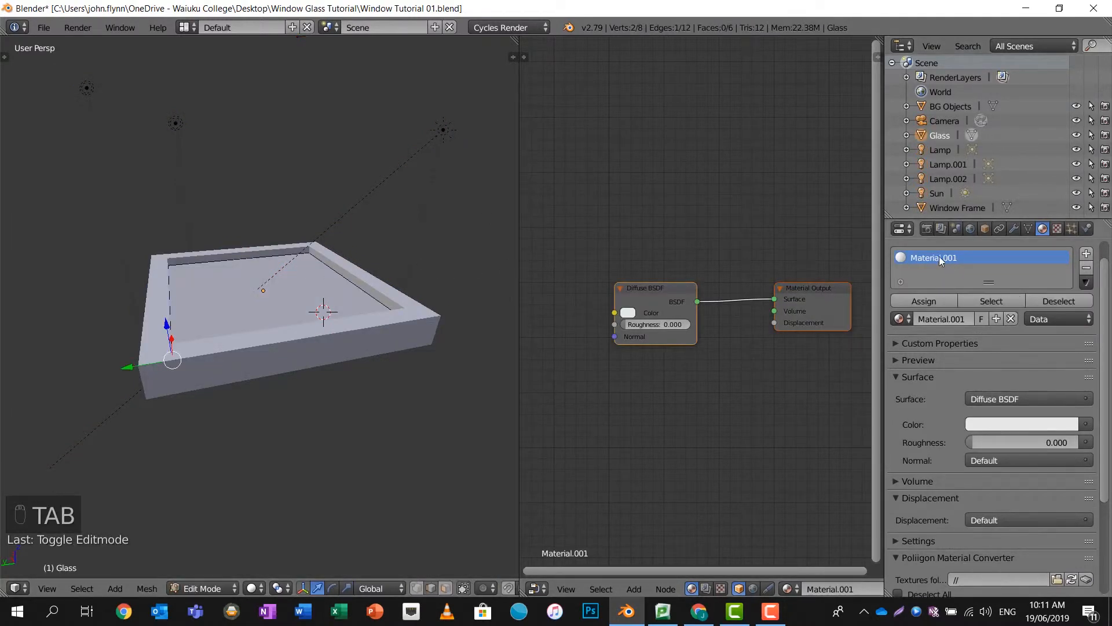
click(1087, 268)
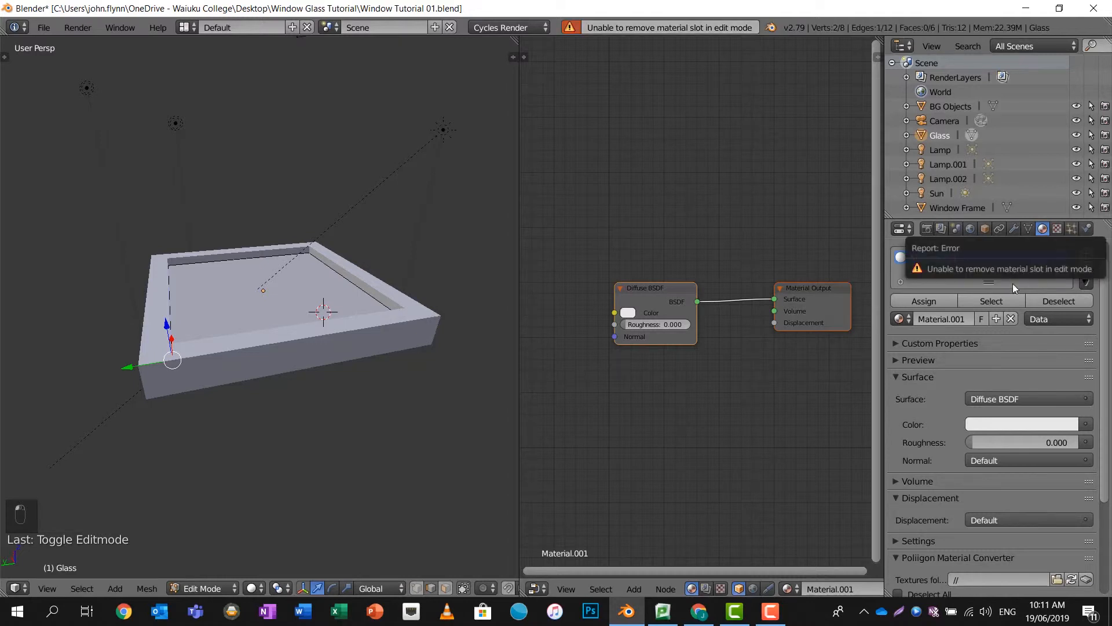
key(Tab)
click(1086, 268)
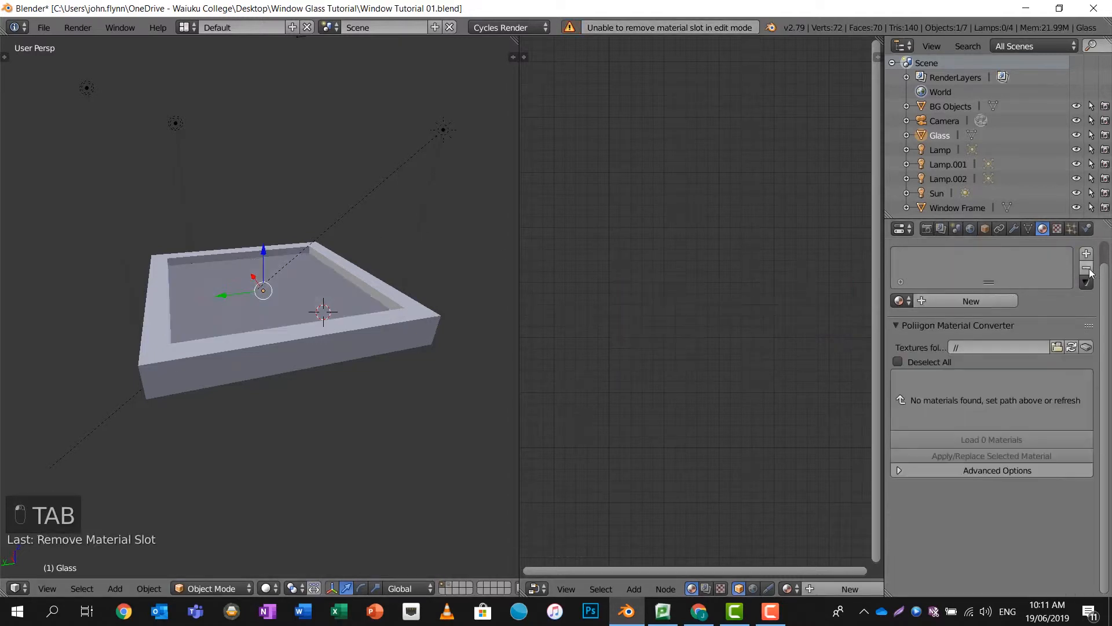
Step: Add a material slot to the Glass object and create a new material in it
scroll(290, 540, down, 4)
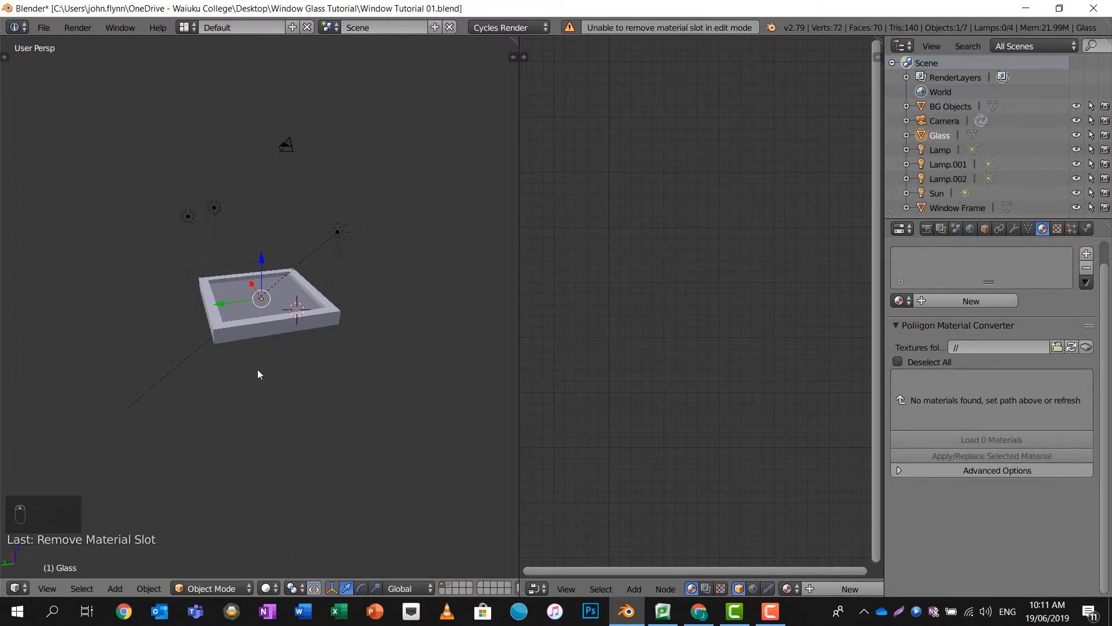
scroll(257, 369, up, 4)
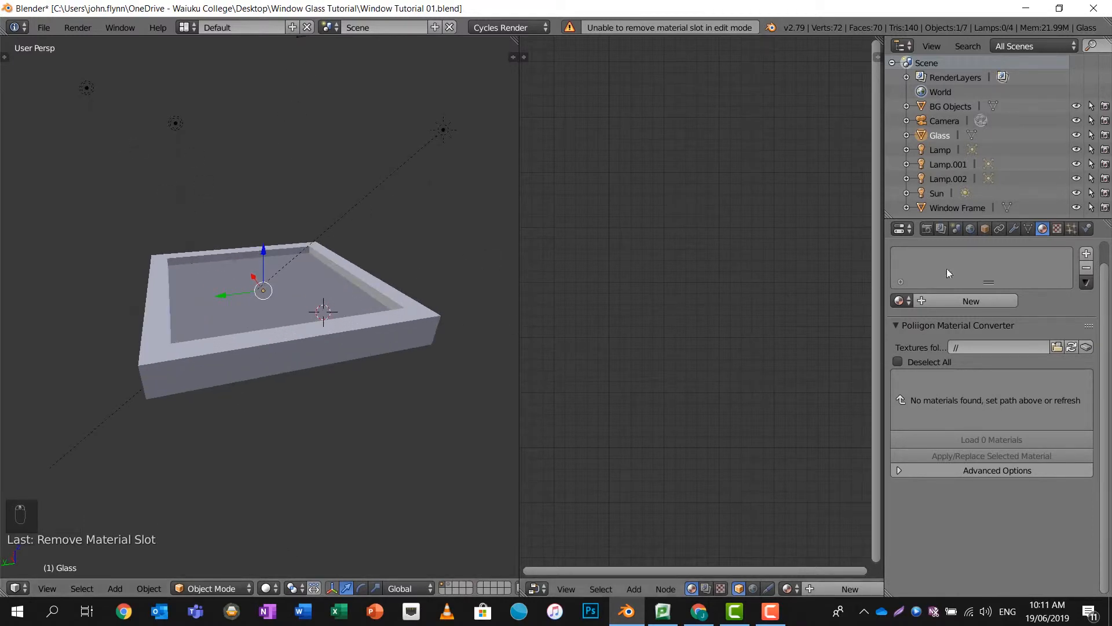
click(1086, 255)
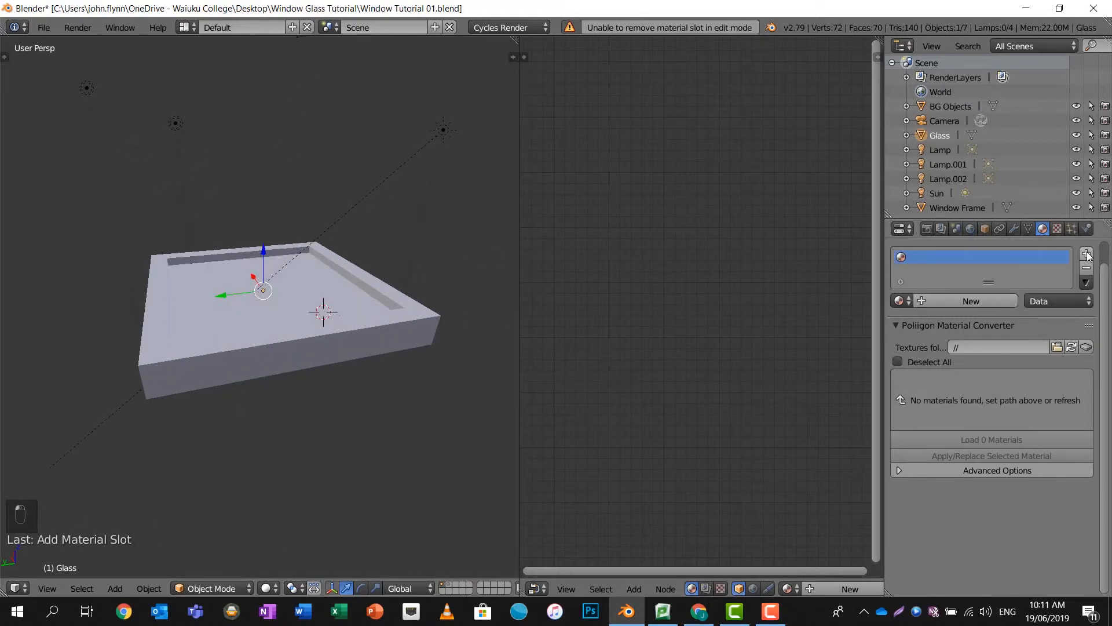
click(931, 299)
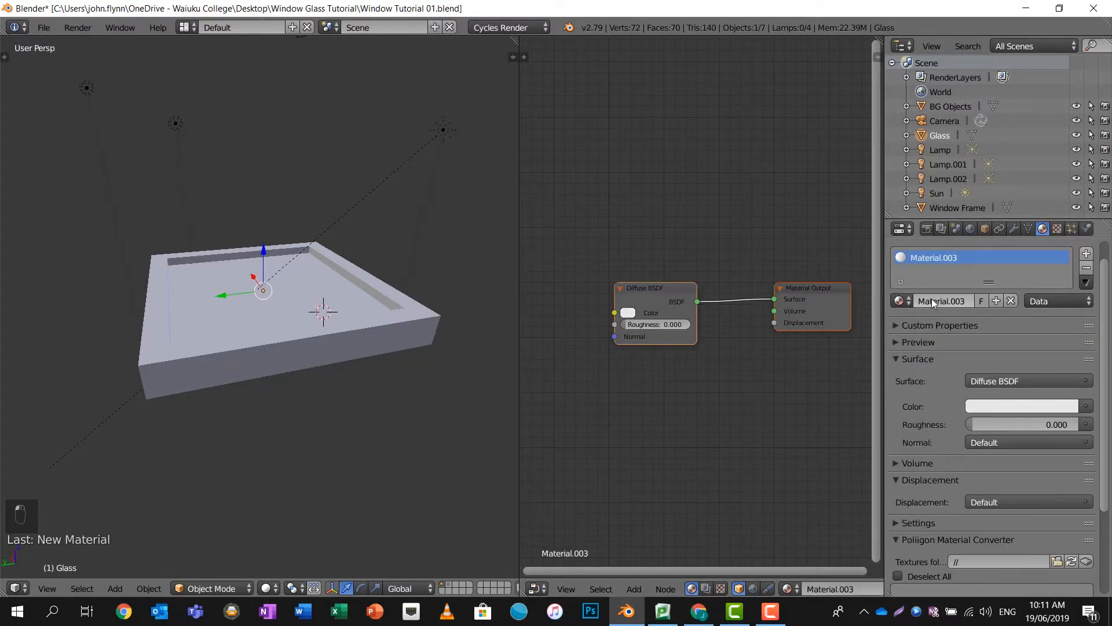
Step: Enlarge the node editor and change the glass material's surface shader from Diffuse BSDF to Glass BSDF
drag(520, 177, 292, 174)
scroll(590, 324, up, 2)
click(533, 283)
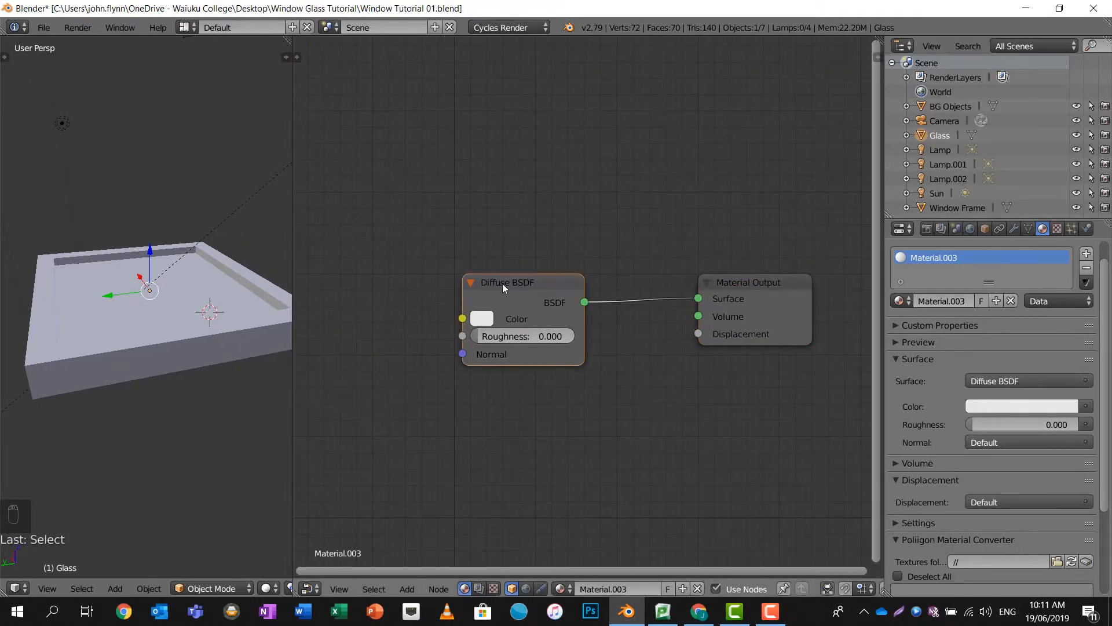
click(985, 381)
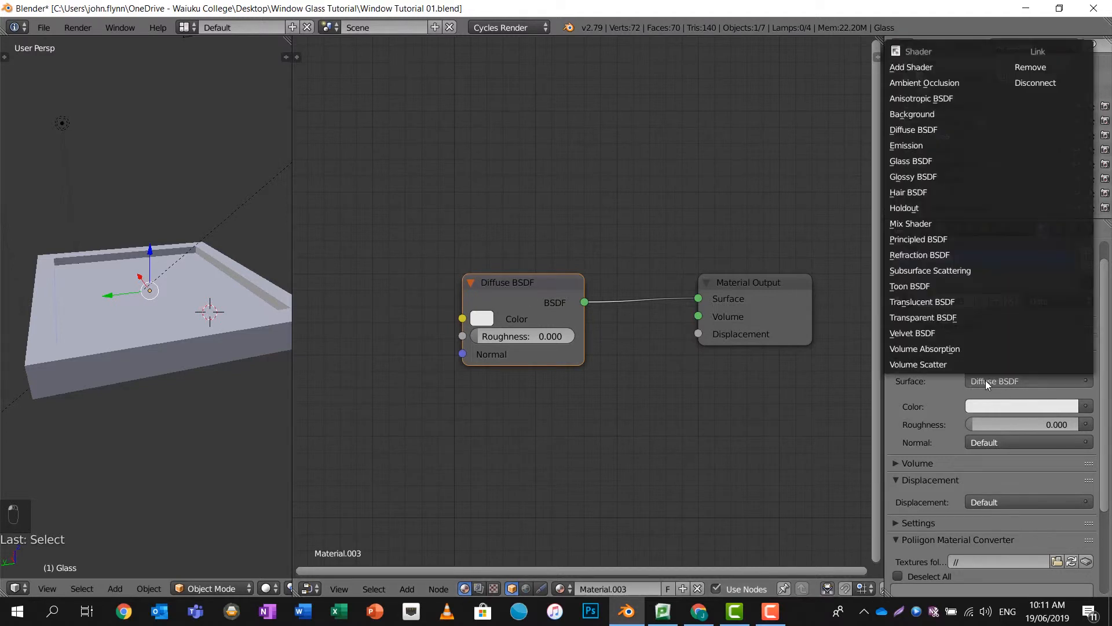
click(944, 158)
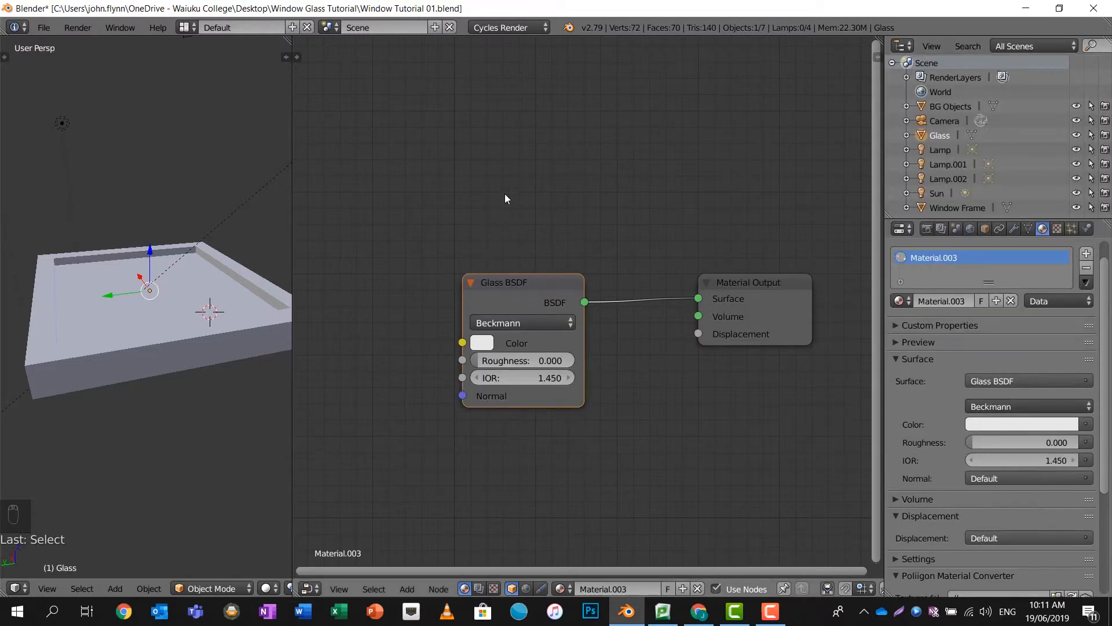
Step: Add a second Glass BSDF node above the existing one by searching for "glass", and delete it again
key(shift+a)
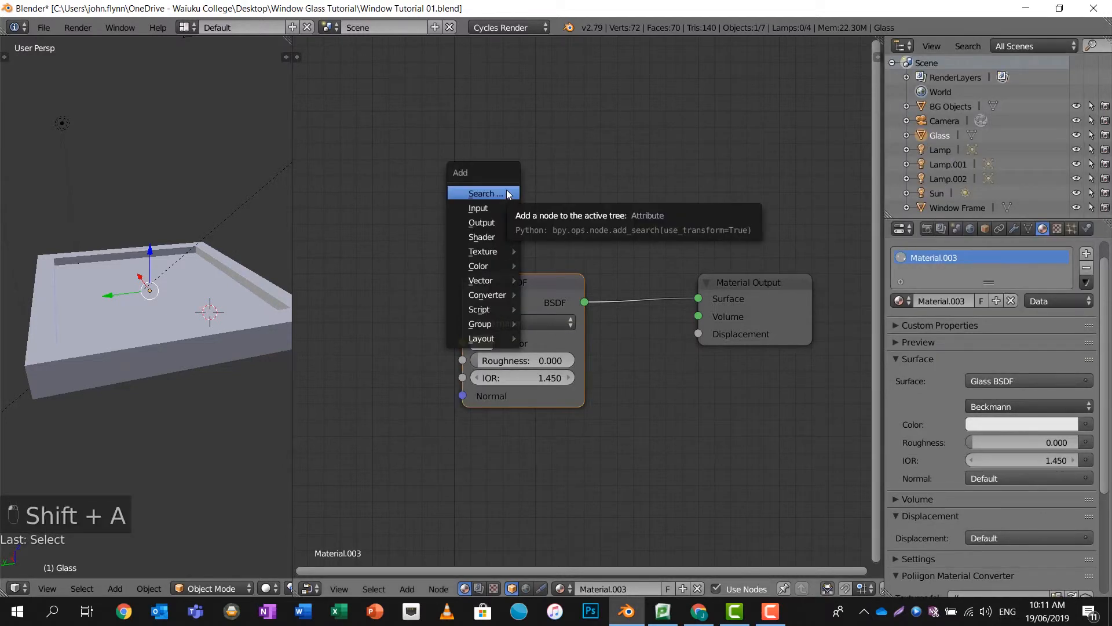
click(506, 191)
text(glass)
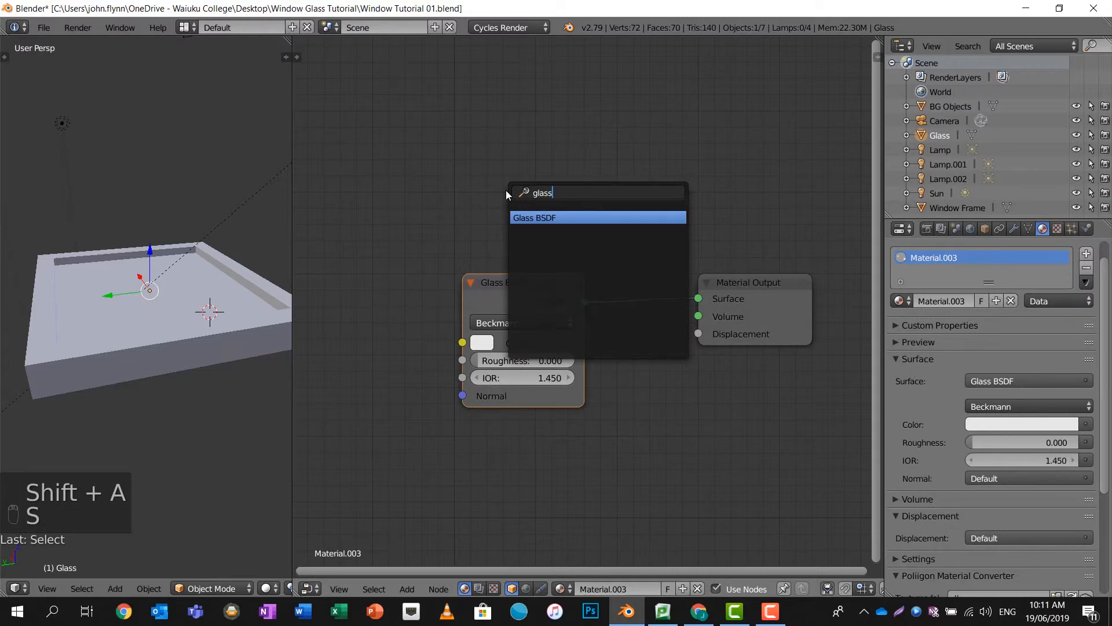
key(Return)
click(465, 106)
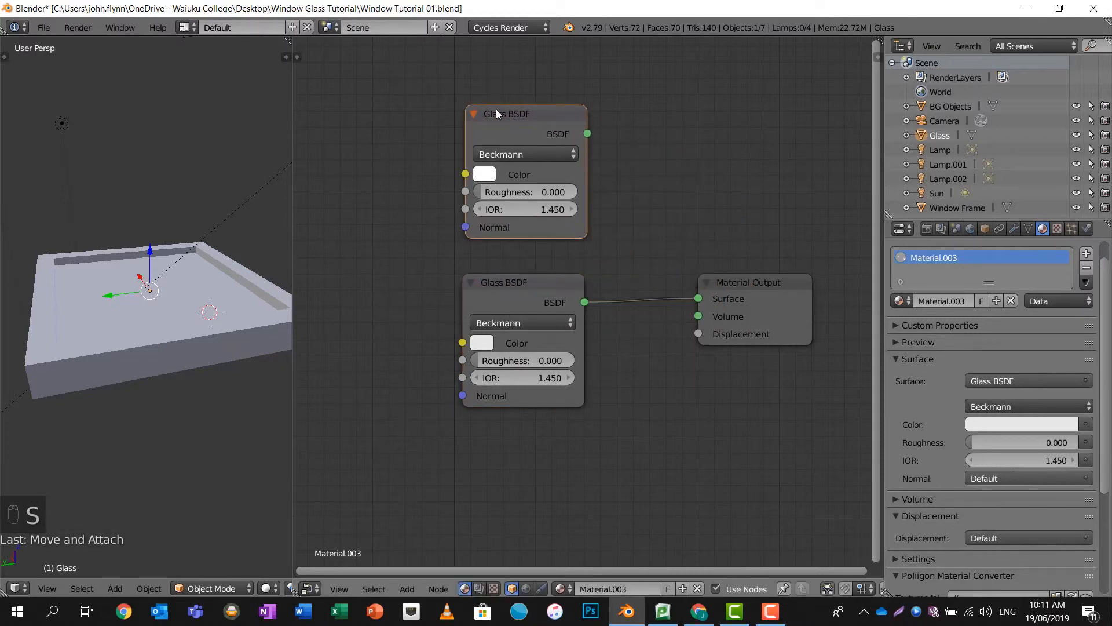
key(x)
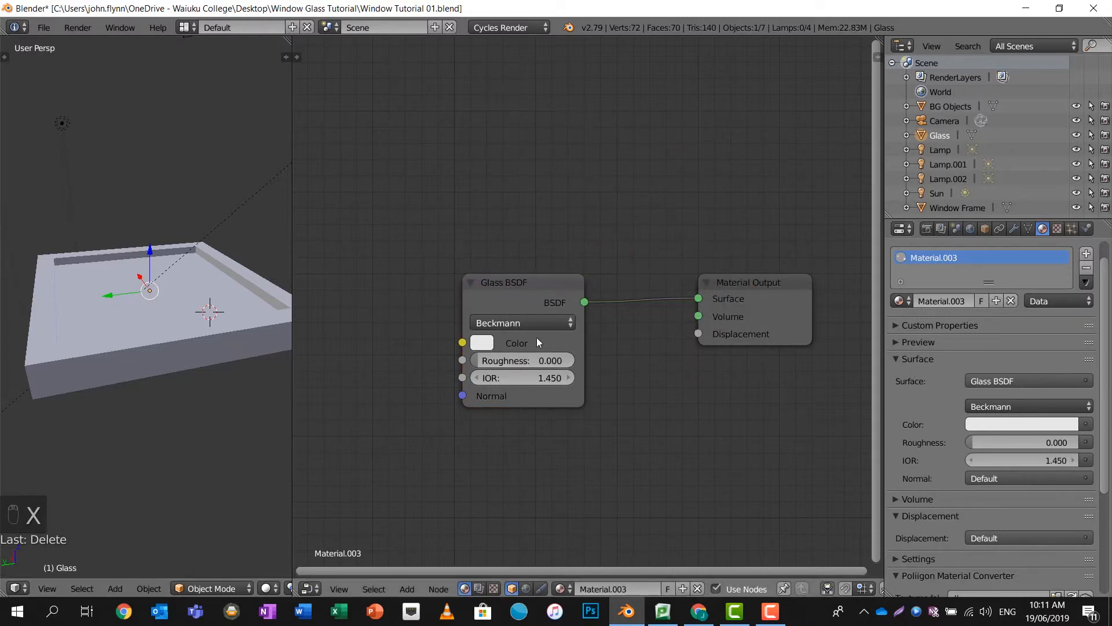
Step: Darken the Glass BSDF colour to a light grey and preview the window in a widened viewport with Rendered shading
click(486, 344)
drag(610, 118, 610, 154)
drag(291, 346, 689, 344)
click(267, 587)
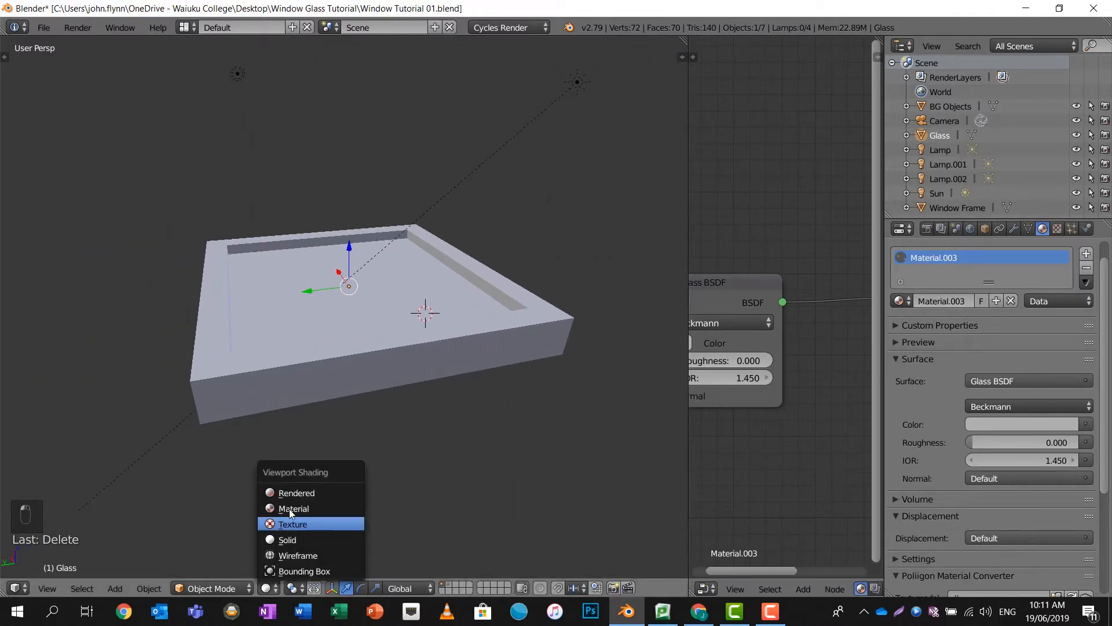
click(295, 492)
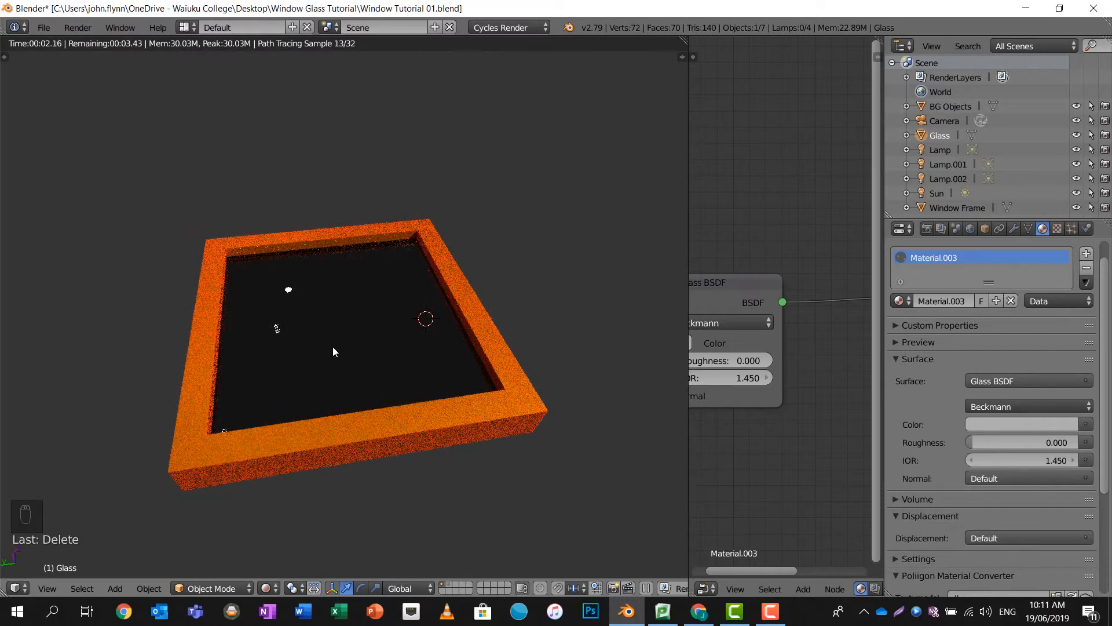
Step: Move the background cone, icosphere and round object from their separate layer to the first layer, and display that layer
click(450, 587)
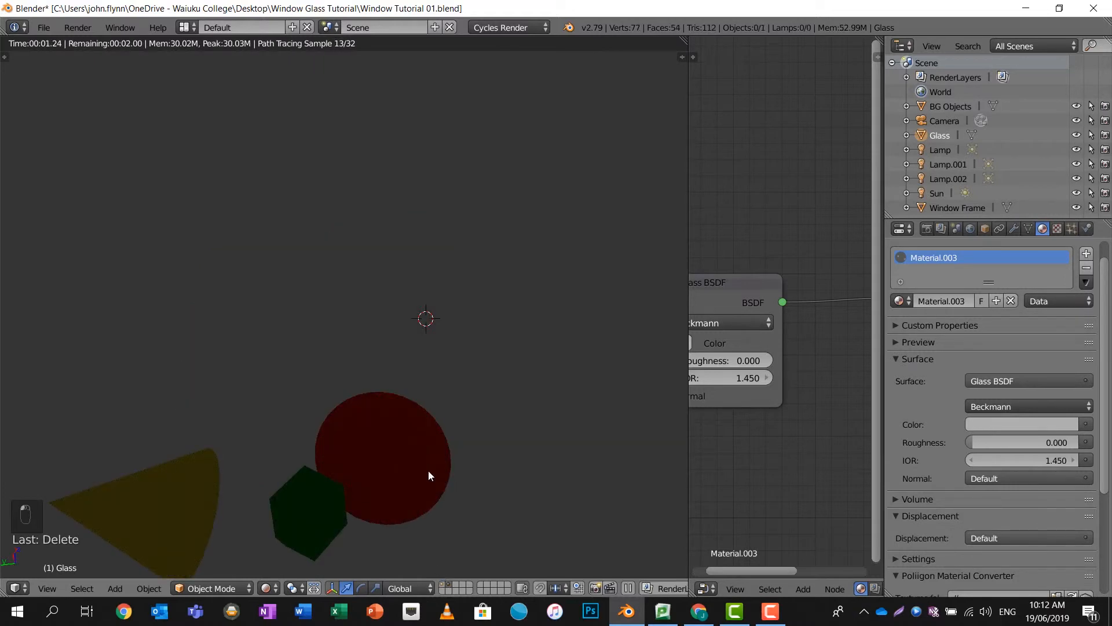
key(a)
key(a)
key(a)
click(268, 588)
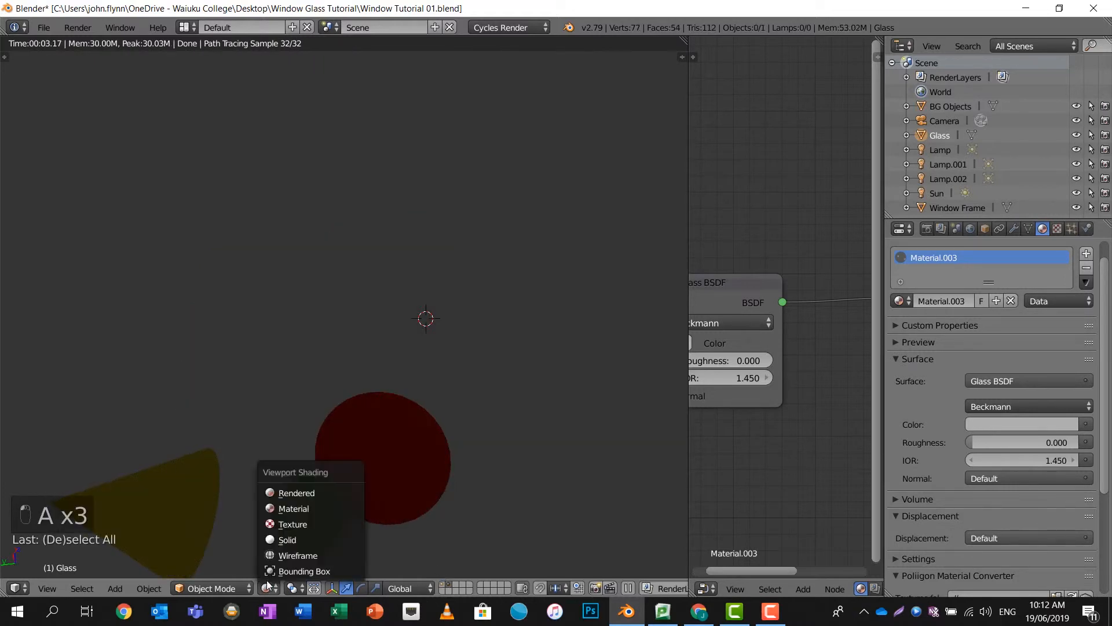
click(291, 533)
key(a)
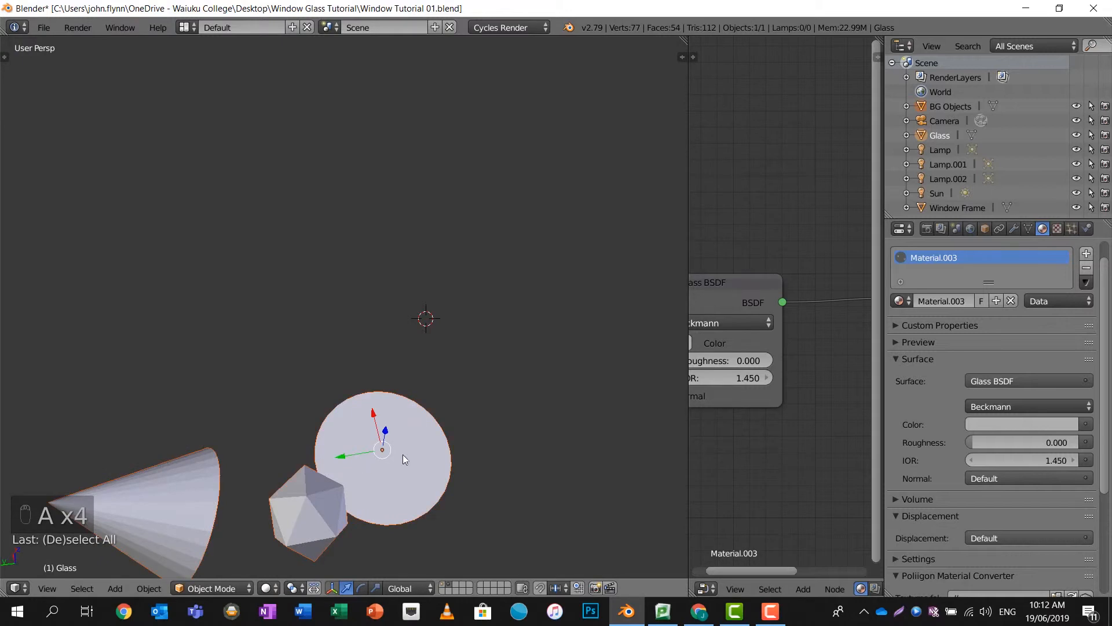
key(m)
click(504, 368)
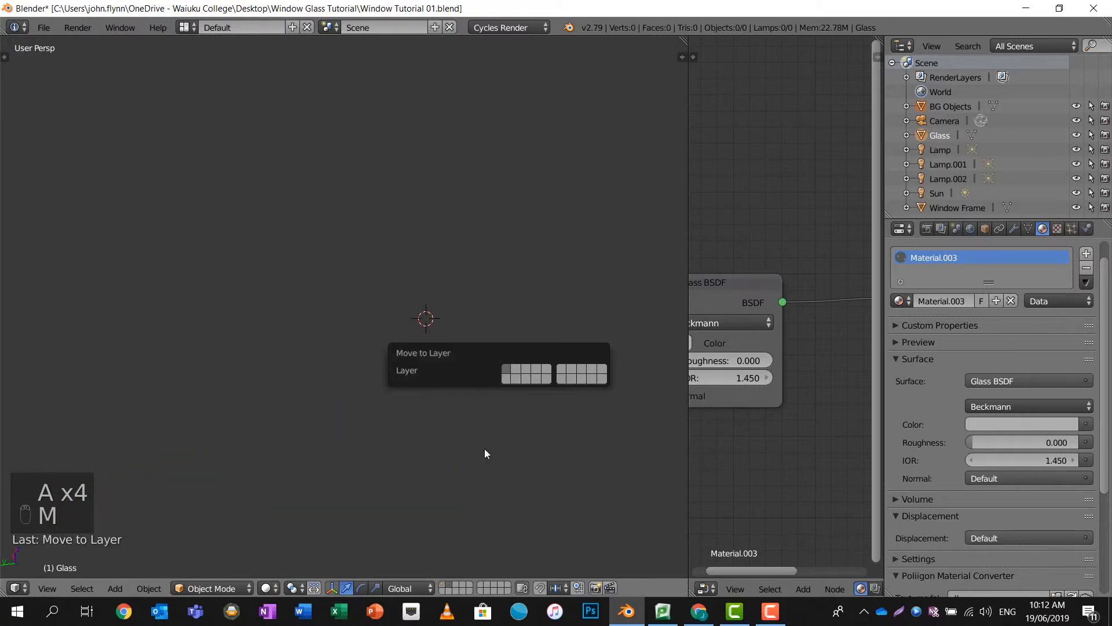
click(445, 584)
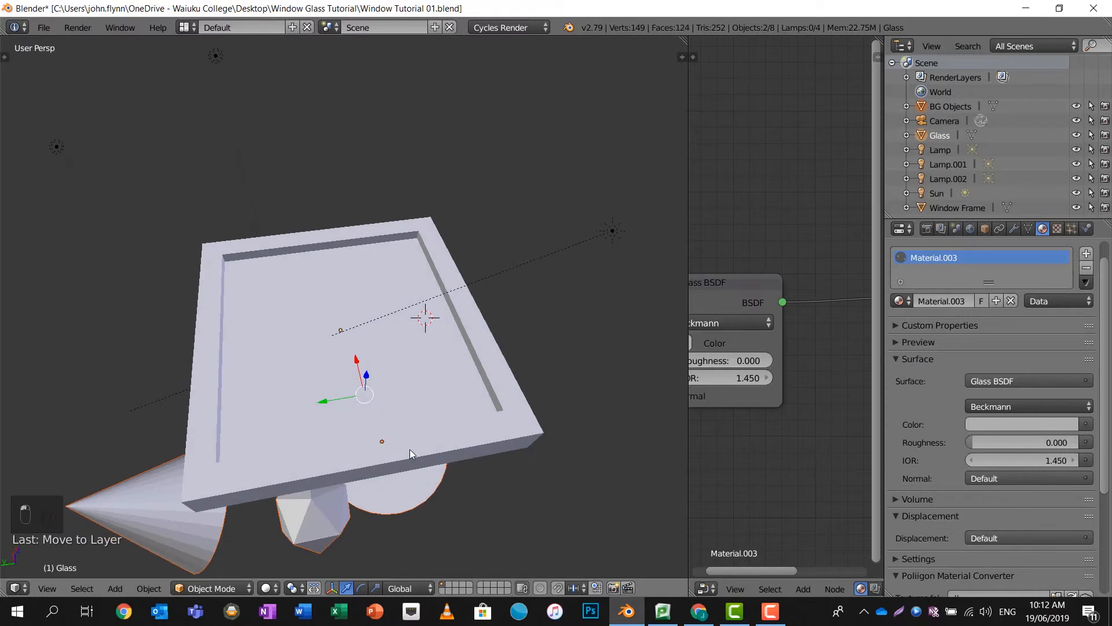
Step: Switch the viewport to Rendered shading to view the background objects through the glass pane
key(Tab)
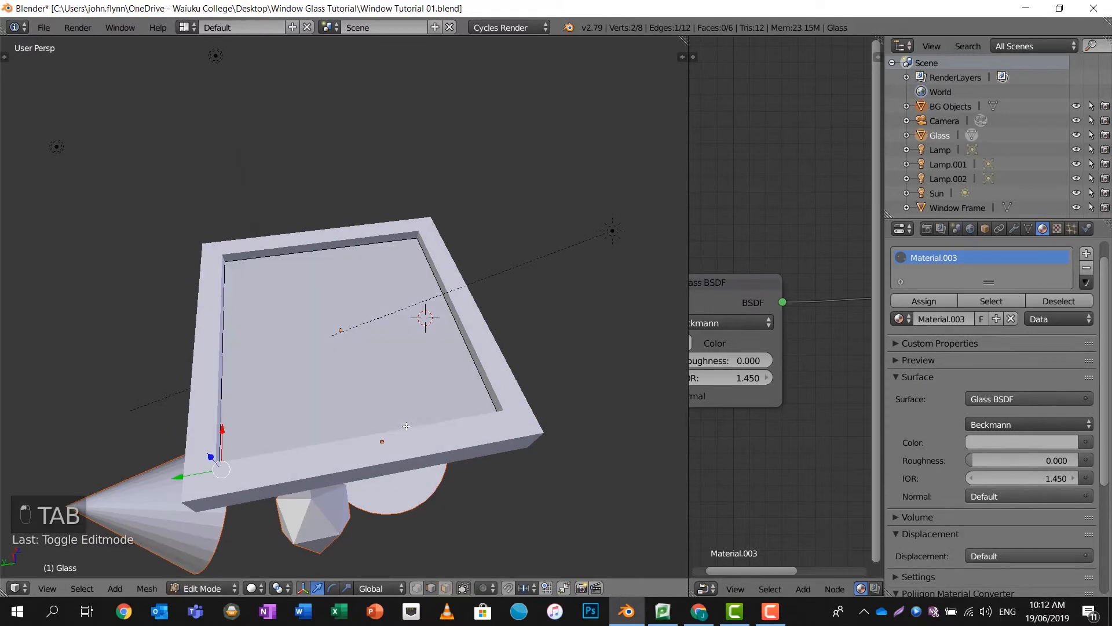
click(254, 588)
click(289, 494)
mouse_move(278, 463)
middle_down()
mouse_move(269, 449)
mouse_move(289, 398)
mouse_move(362, 342)
mouse_move(339, 470)
mouse_move(438, 445)
mouse_move(518, 457)
middle_up()
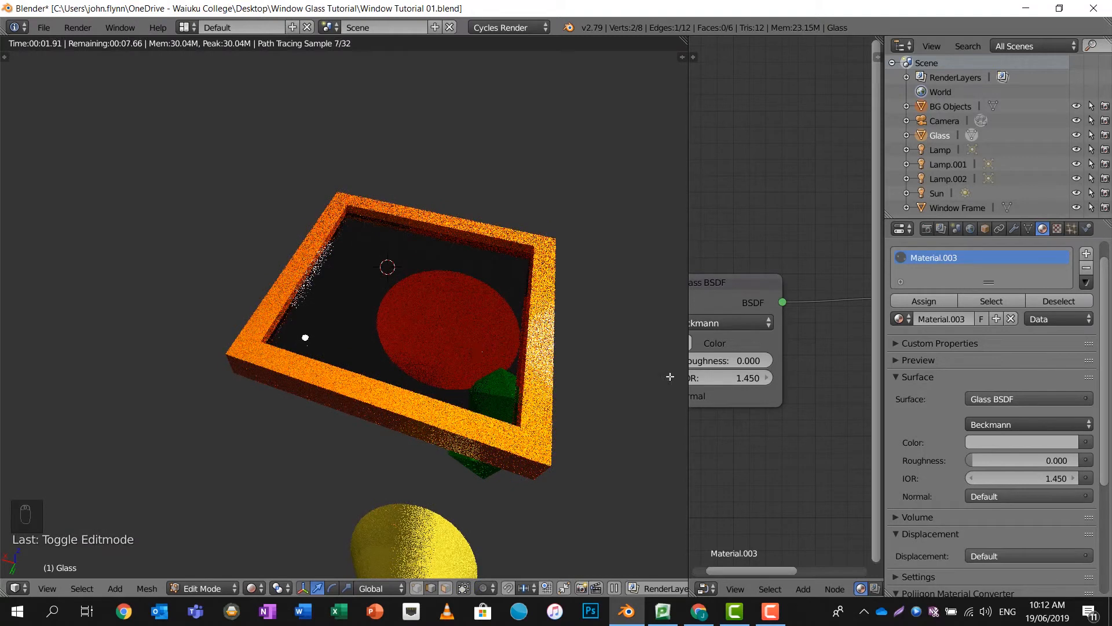
Step: Lighten the Glass BSDF node's colour to near white
mouse_move(759, 328)
middle_down()
mouse_move(696, 333)
mouse_move(763, 348)
middle_up()
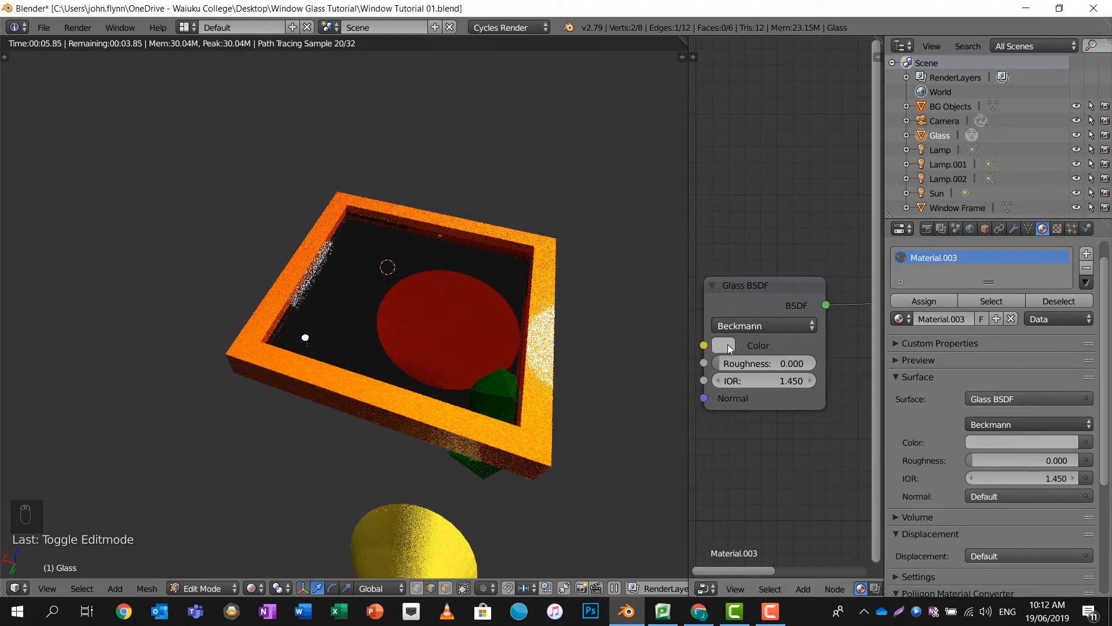
click(725, 346)
drag(851, 148, 851, 124)
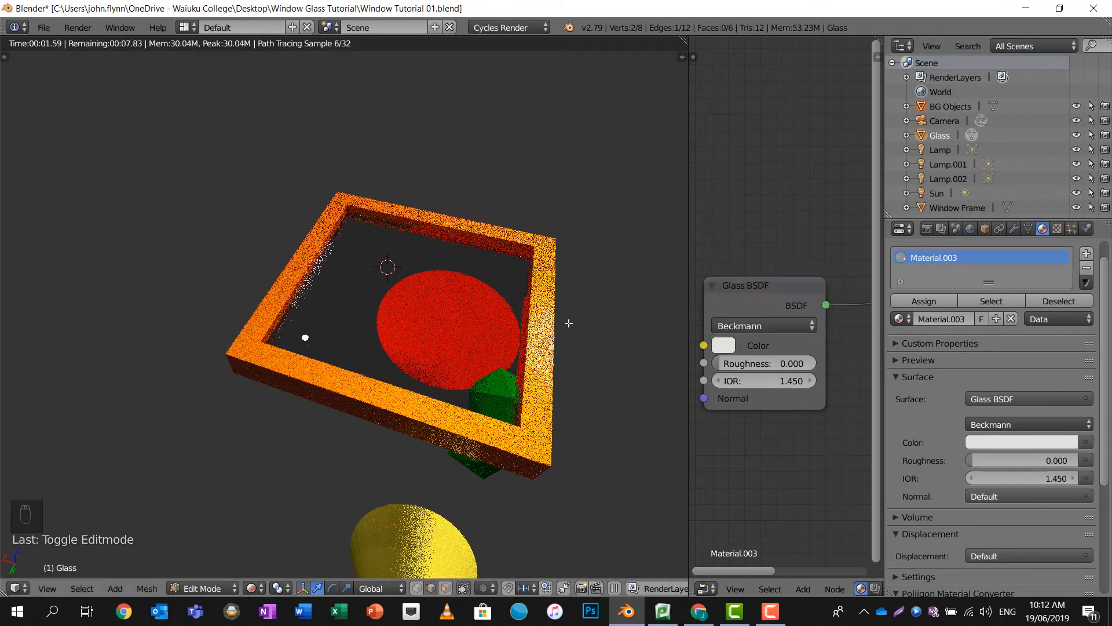
Step: Inspect the brighter glass from another angle, then render the scene and widen the area showing the render result
middle_drag(568, 321, 564, 339)
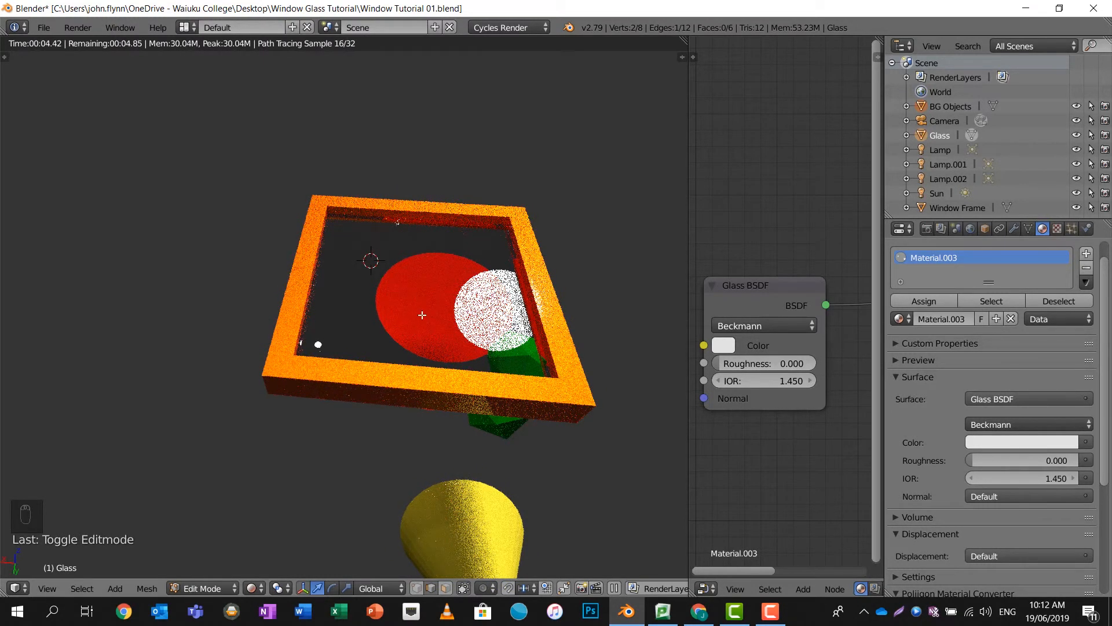
shift+middle_drag(431, 253, 357, 263)
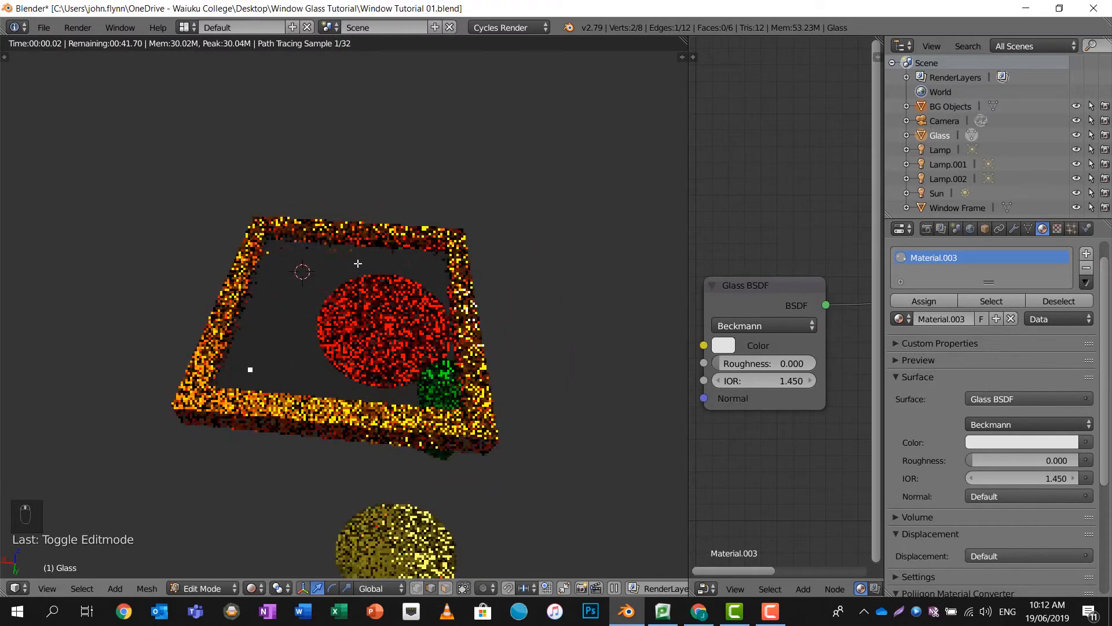
scroll(359, 281, up, 2)
scroll(359, 281, up, 1)
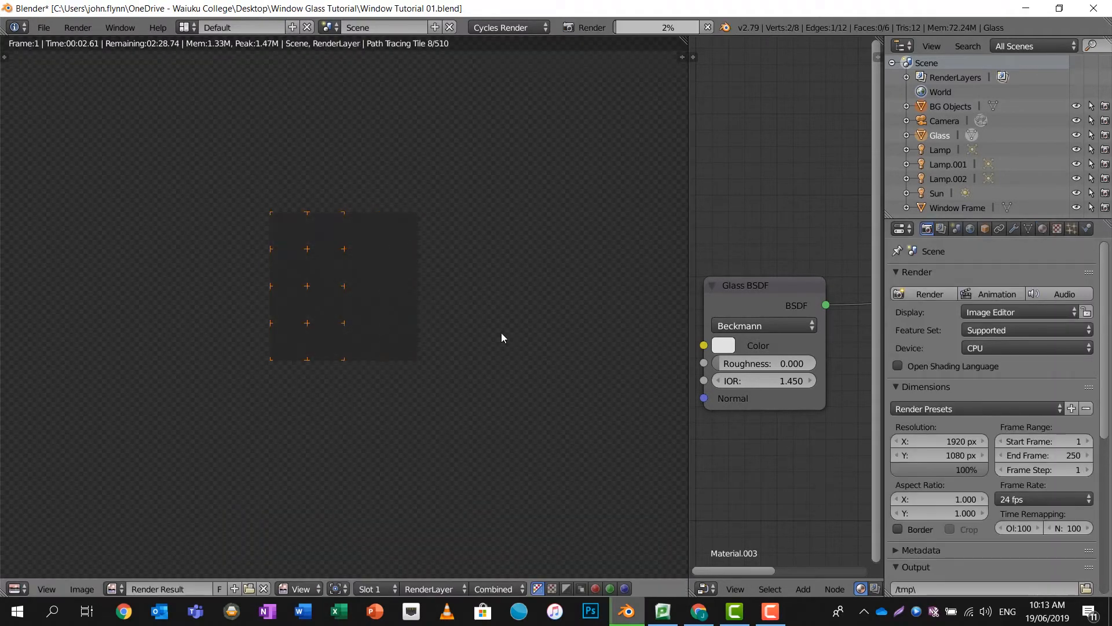
drag(684, 40, 701, 40)
drag(884, 278, 1041, 278)
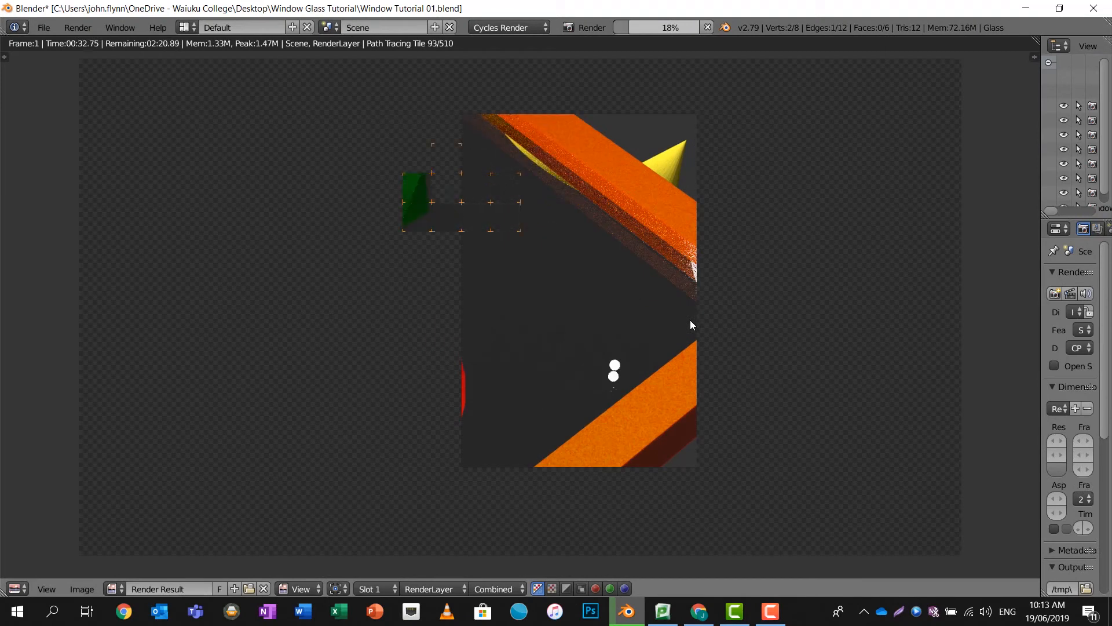